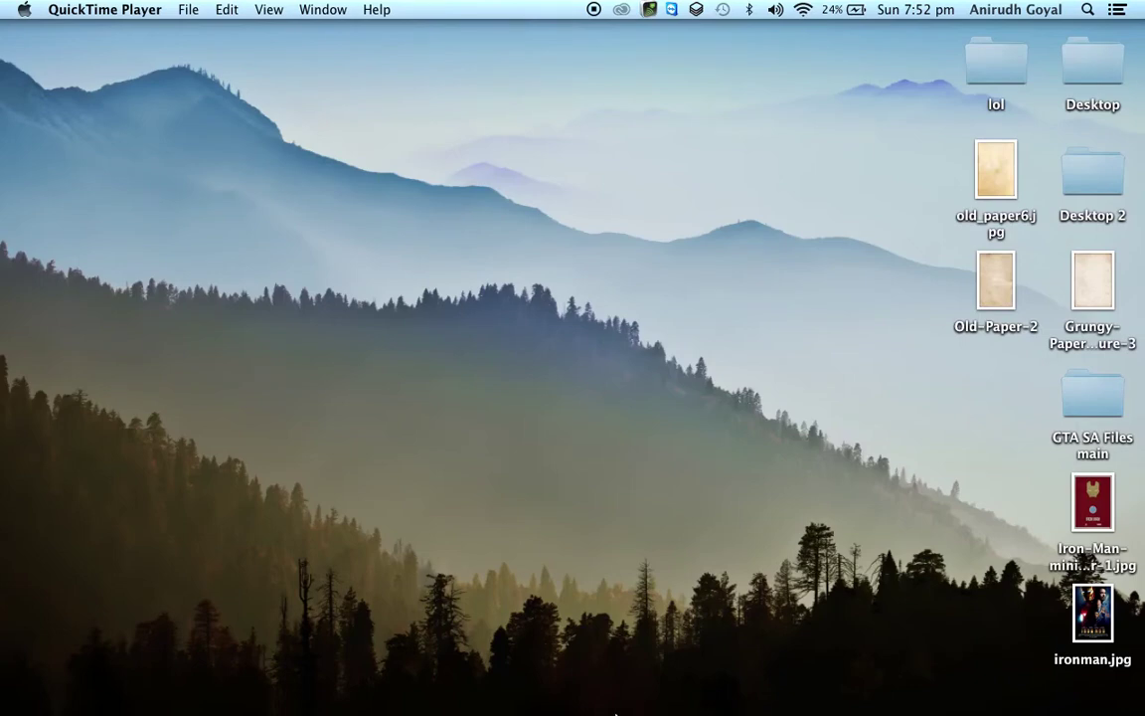
# Bring Photoshop forward and compare ironman.jpg with the minimalist Iron Man poster
pyautogui.click(484, 664)
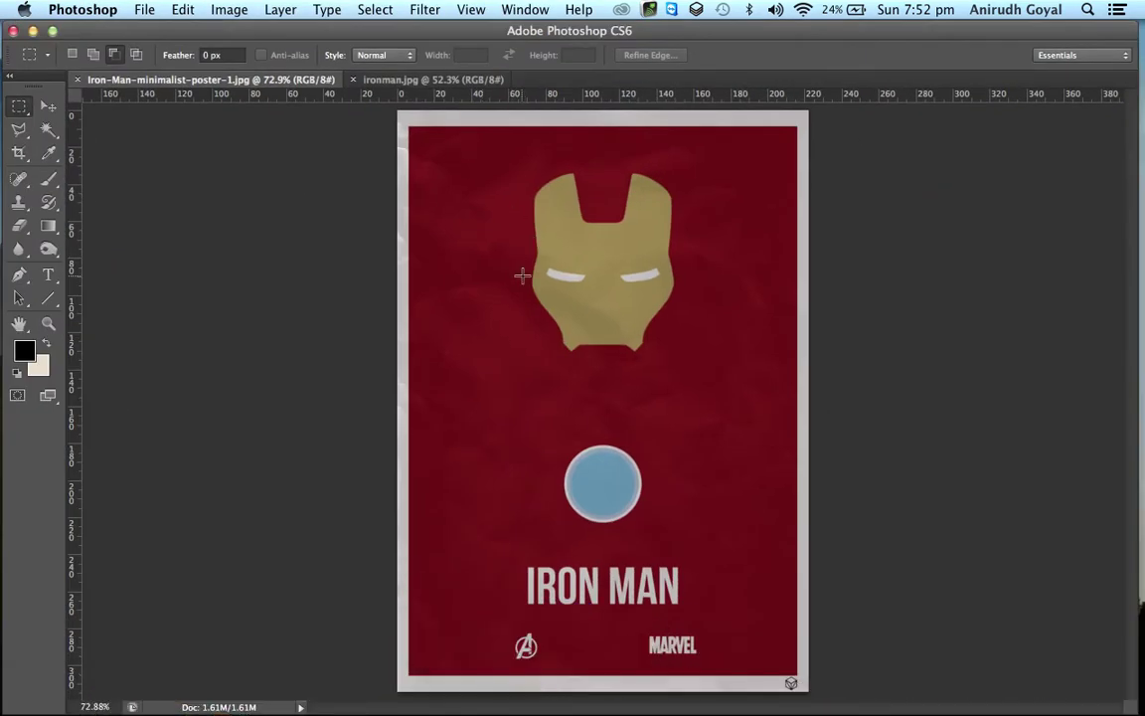
pyautogui.click(381, 77)
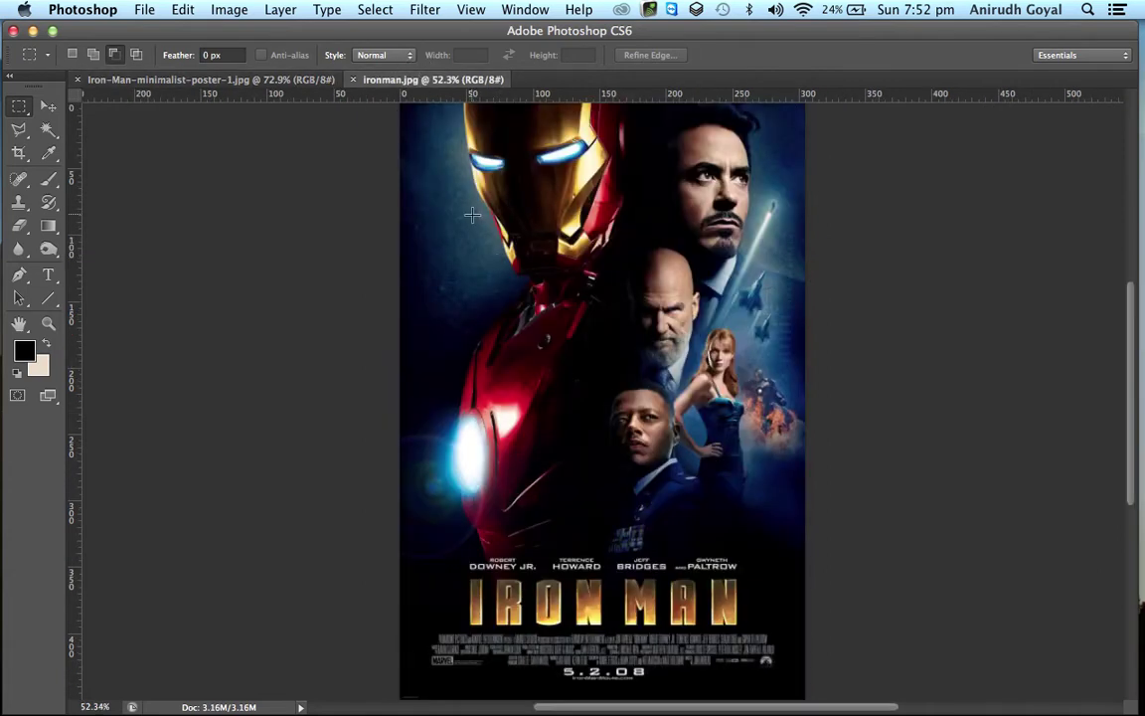
pyautogui.click(270, 80)
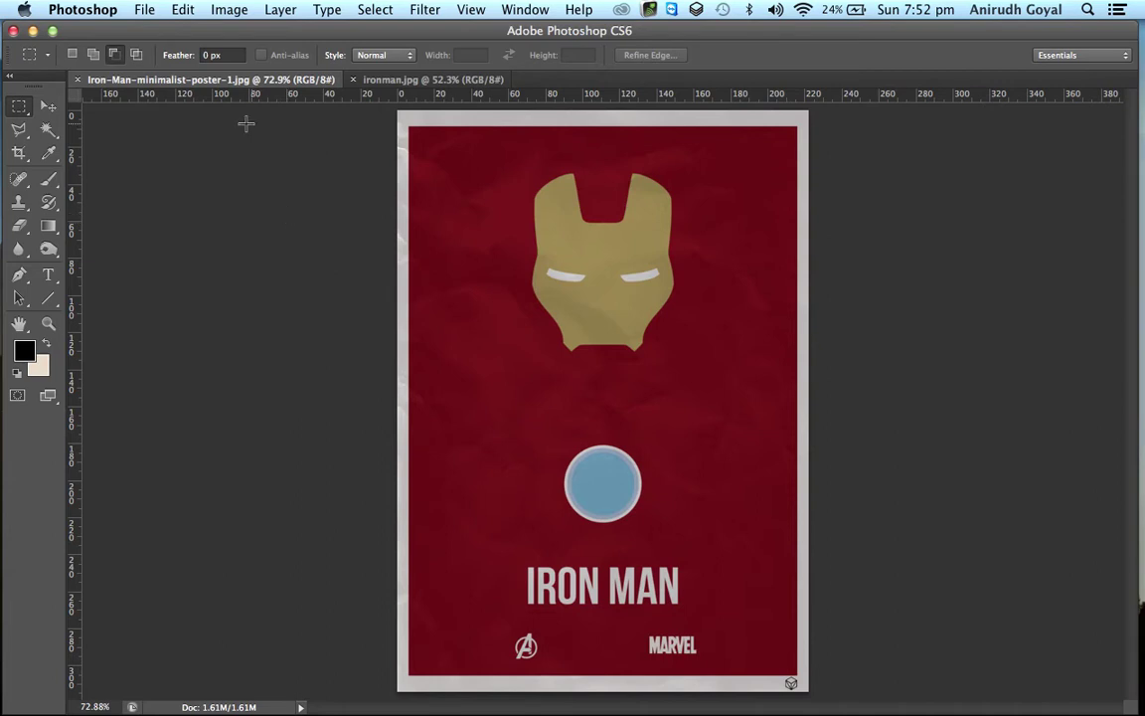
# Create a new document 900 × 1400 pixels at 350 pixels/inch via File > New
pyautogui.click(139, 14)
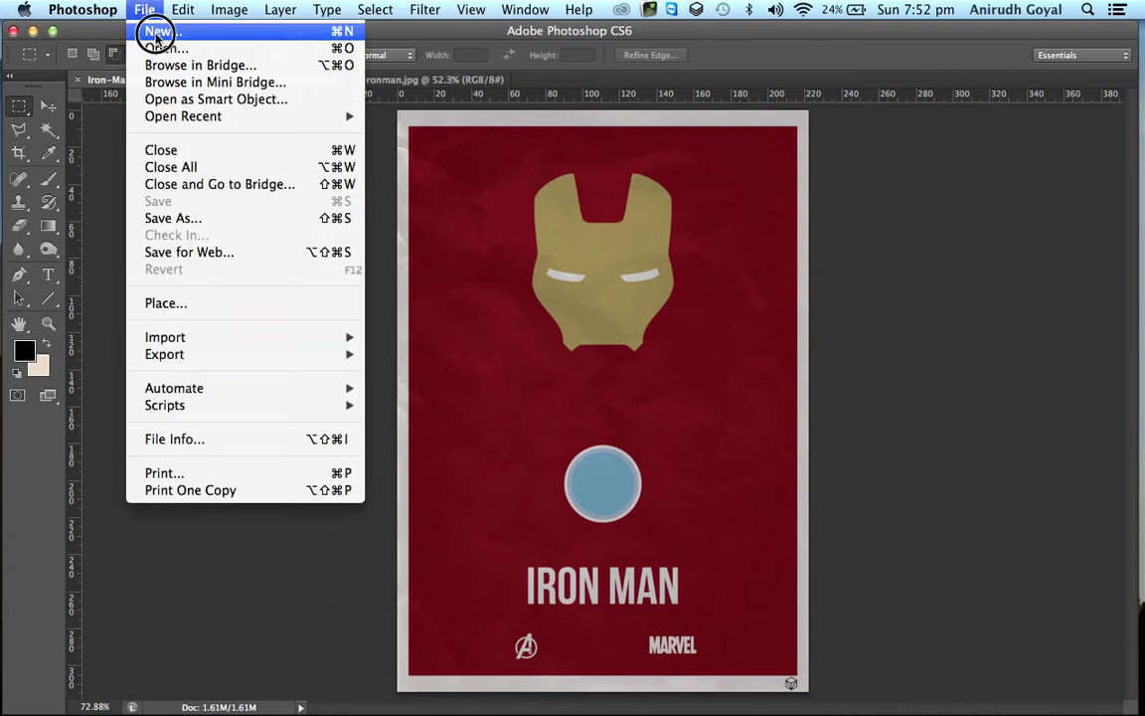
pyautogui.click(147, 31)
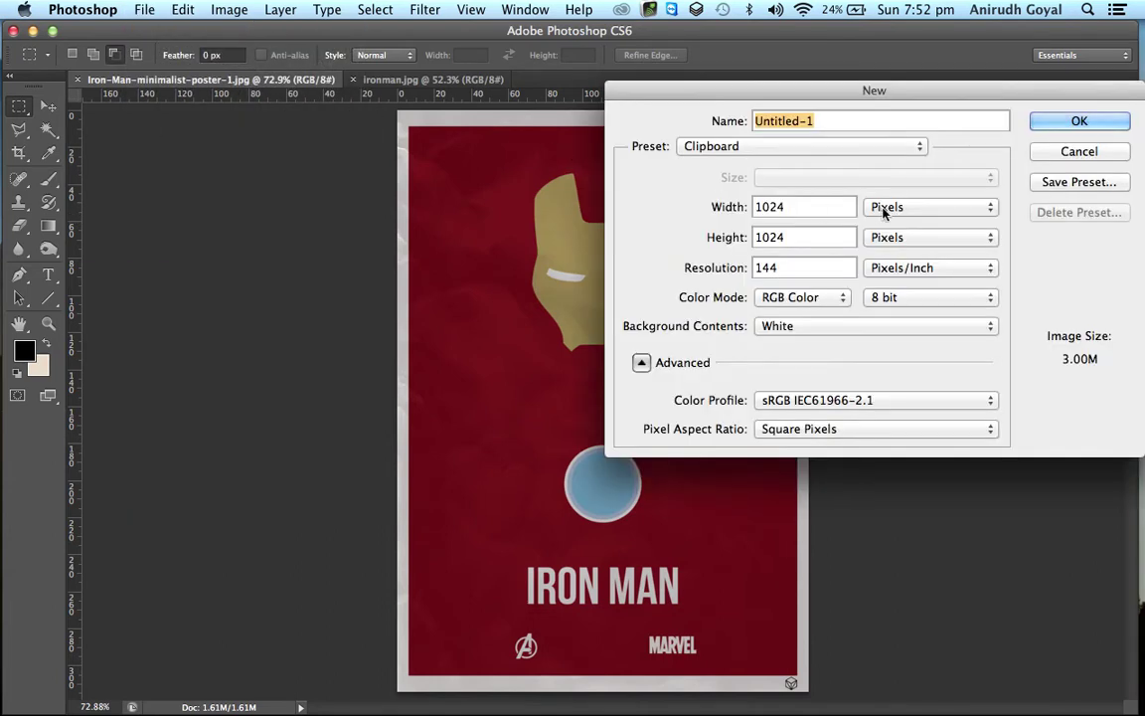
pyautogui.click(882, 210)
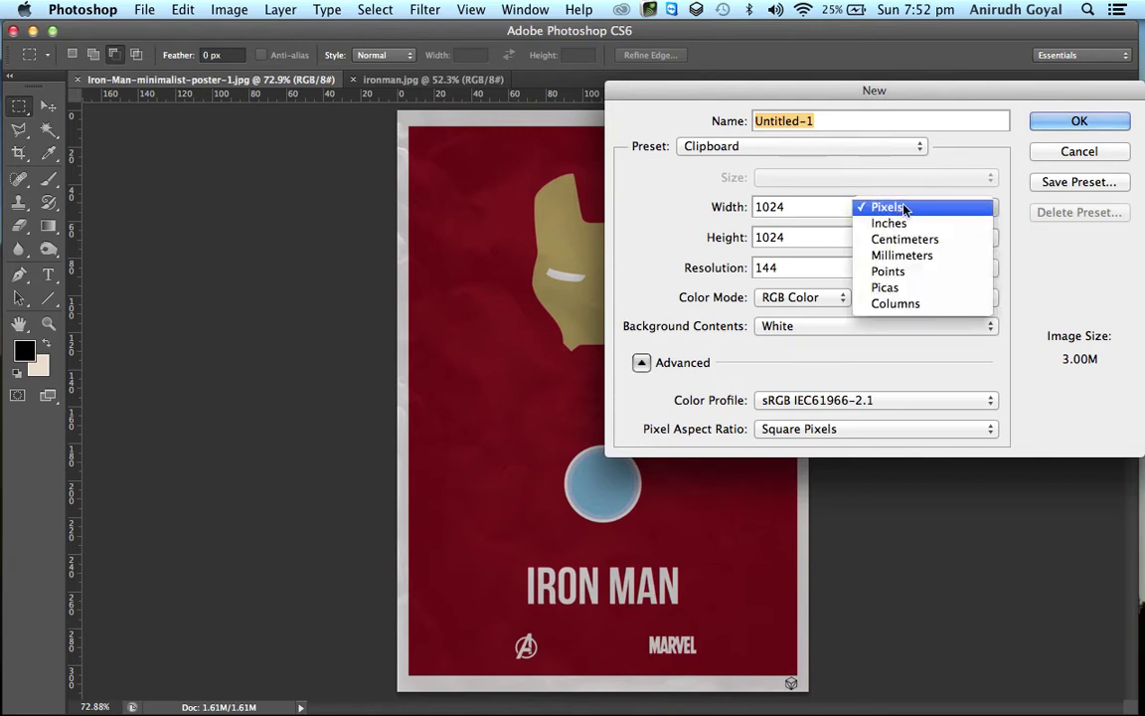
pyautogui.click(907, 207)
pyautogui.click(814, 207)
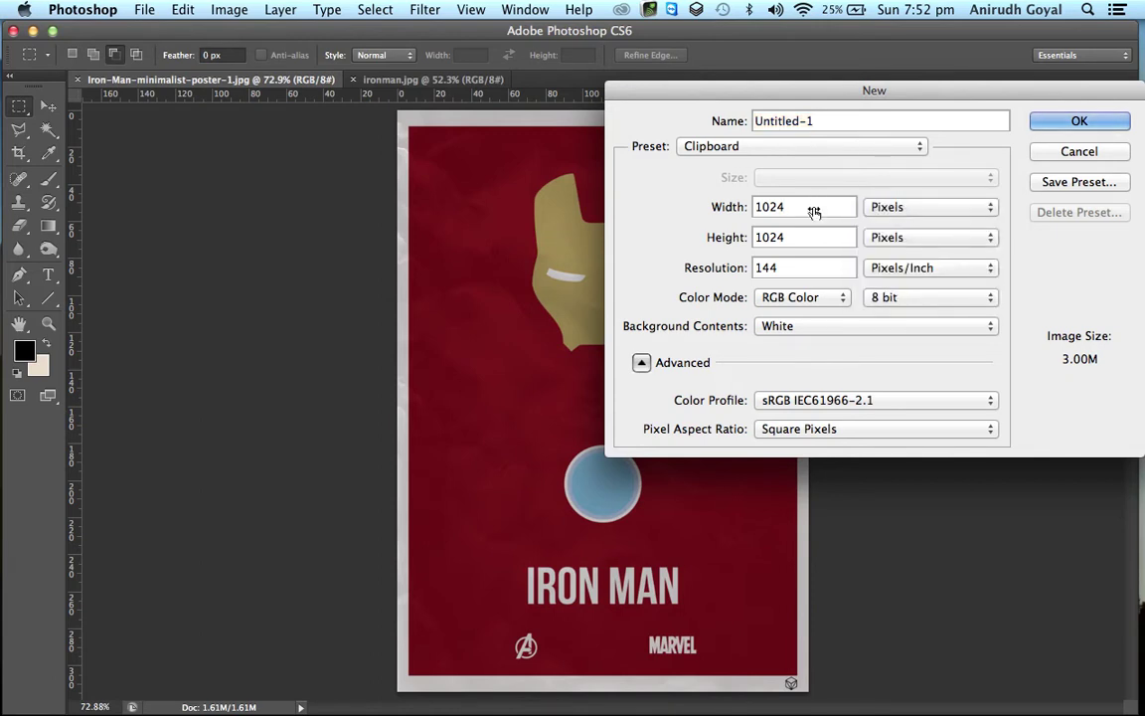
pyautogui.press('BackSpace')
pyautogui.press('BackSpace')
pyautogui.press('BackSpace')
pyautogui.press('BackSpace')
pyautogui.write('900')
pyautogui.click(787, 237)
pyautogui.press('super+a')
pyautogui.write('1400')
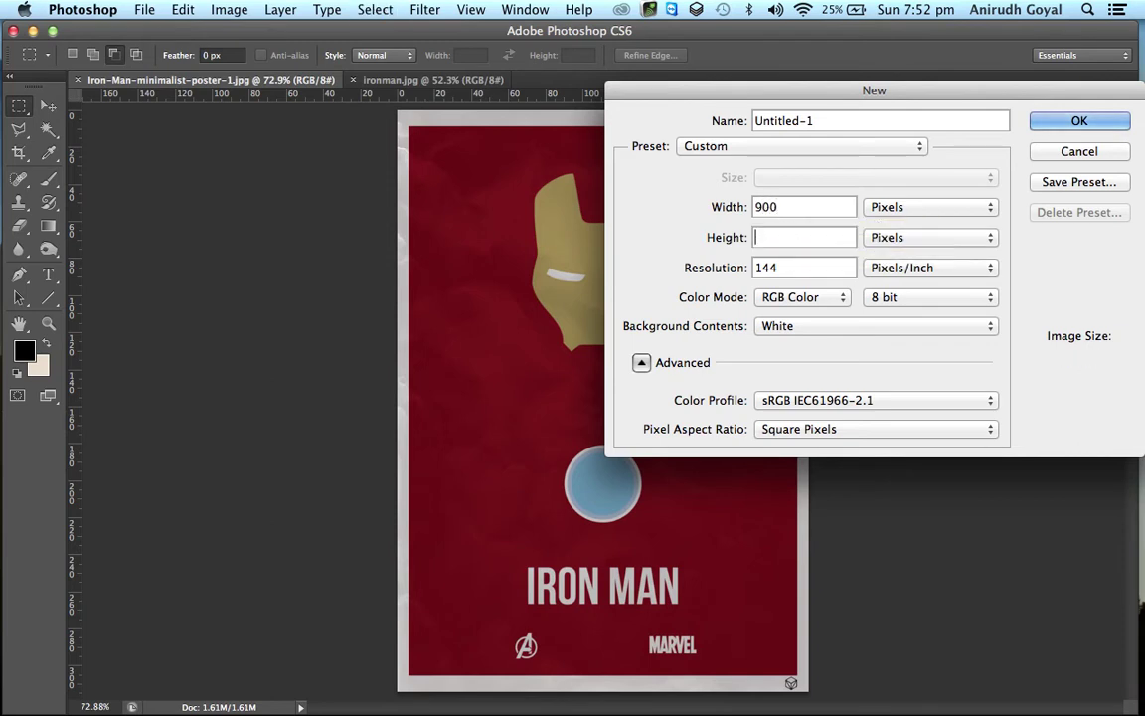
pyautogui.click(779, 266)
pyautogui.press('super+a')
pyautogui.write('350')
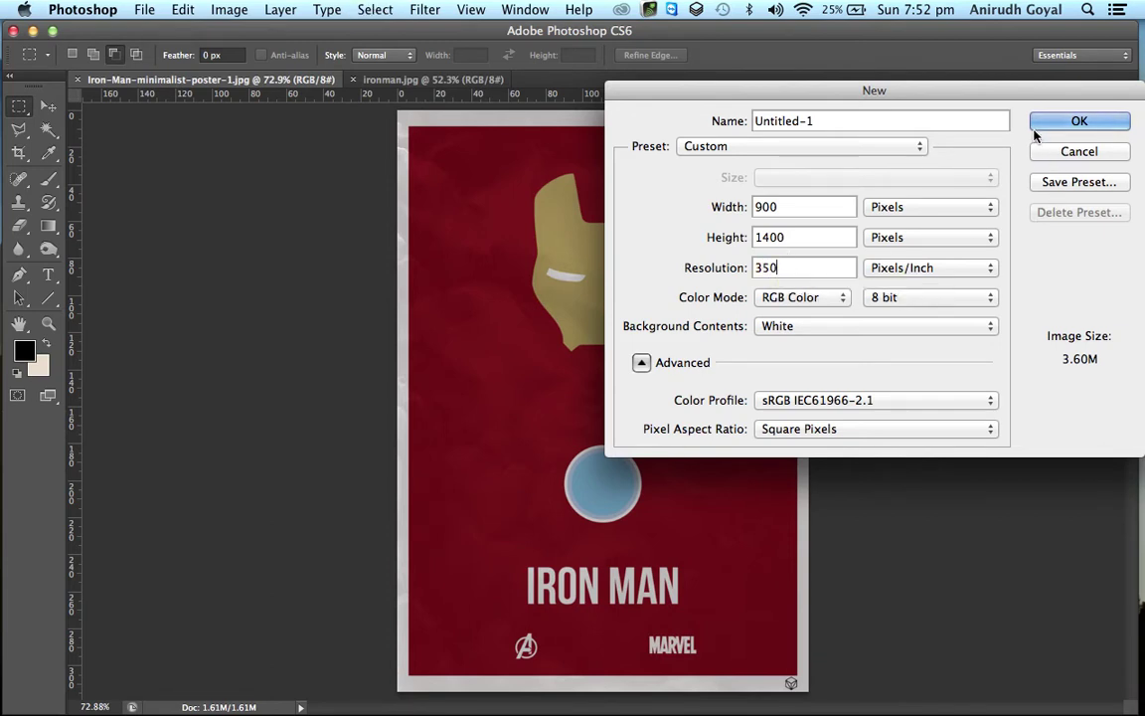
pyautogui.click(1043, 121)
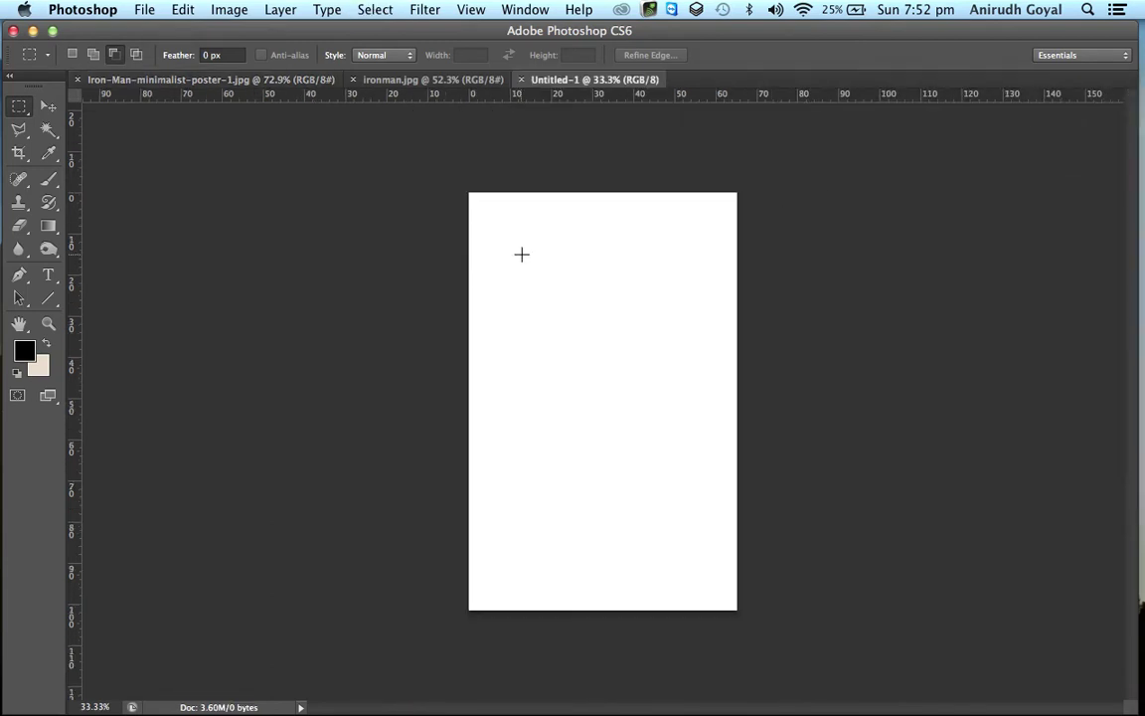
# Show the Layers panel from the Window menu and convert Background into Layer 0
pyautogui.click(526, 10)
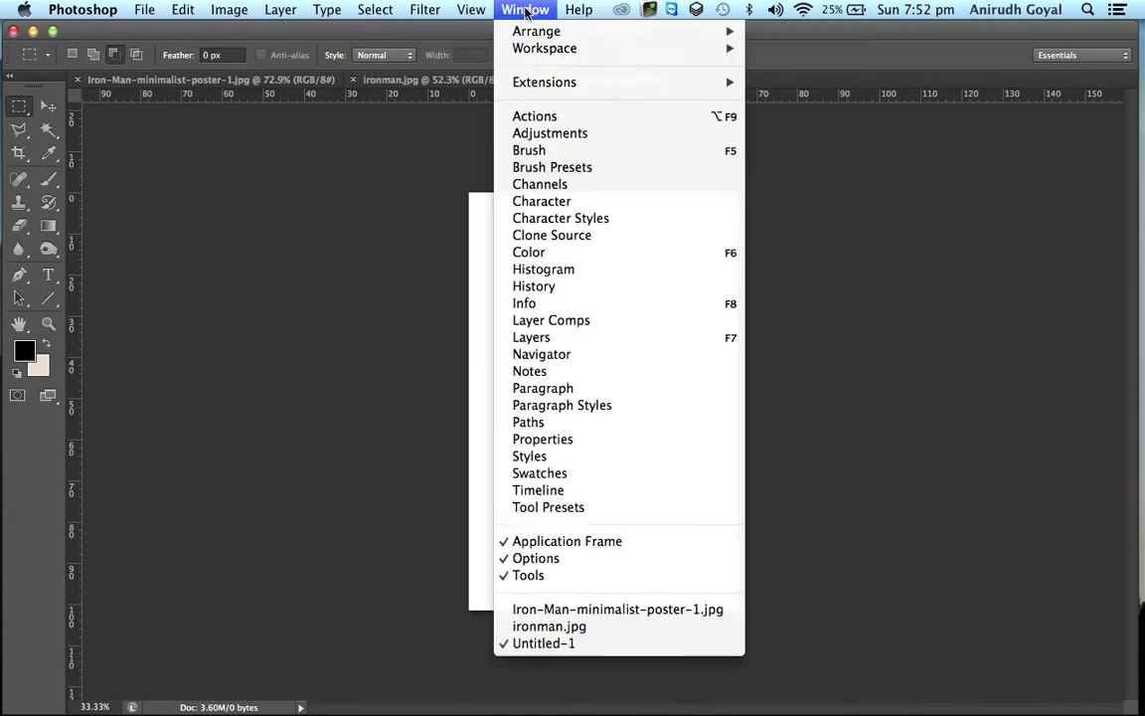
pyautogui.click(553, 338)
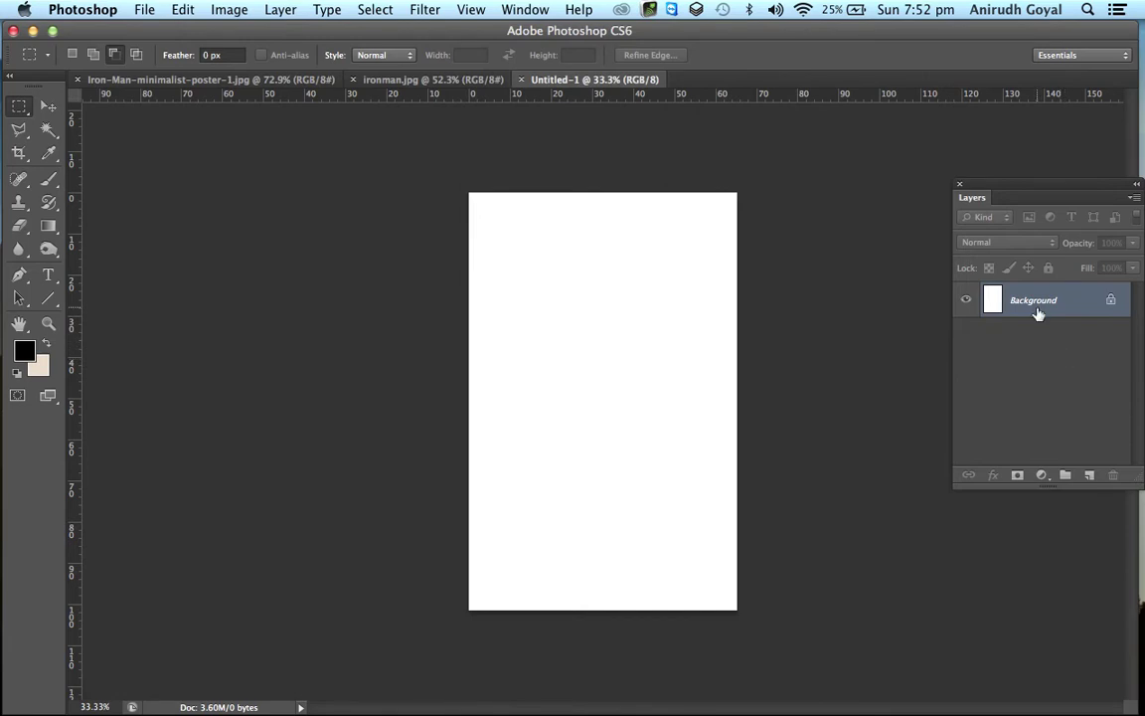
pyautogui.doubleClick(1036, 313)
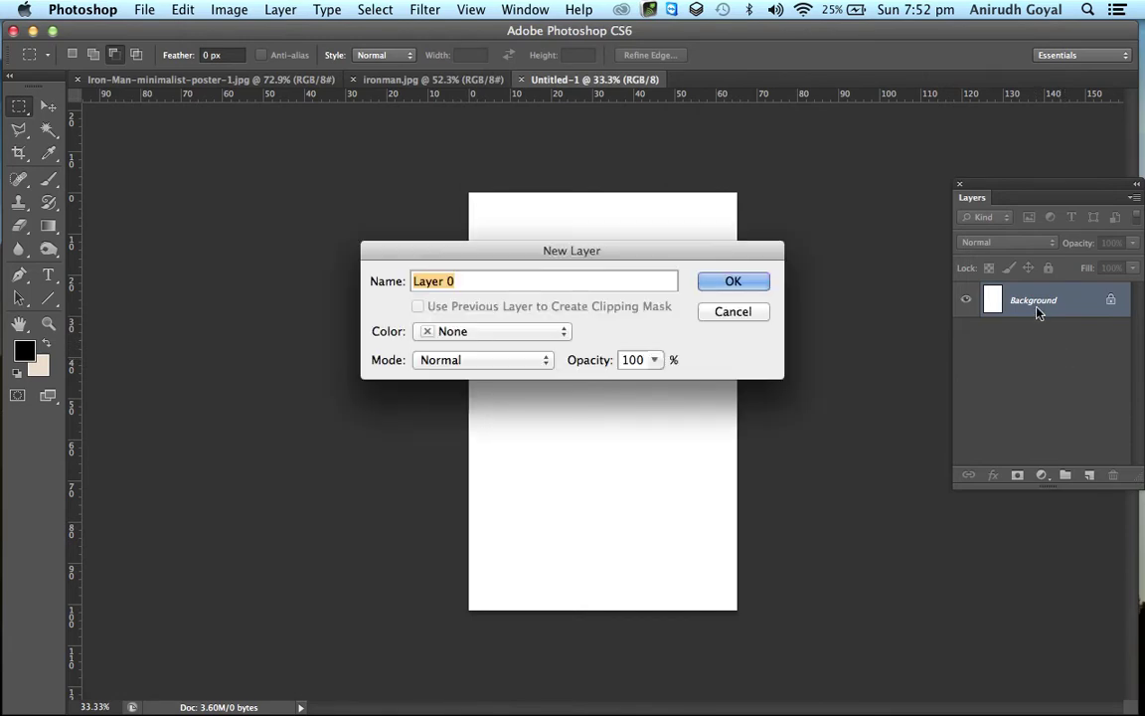
pyautogui.click(730, 283)
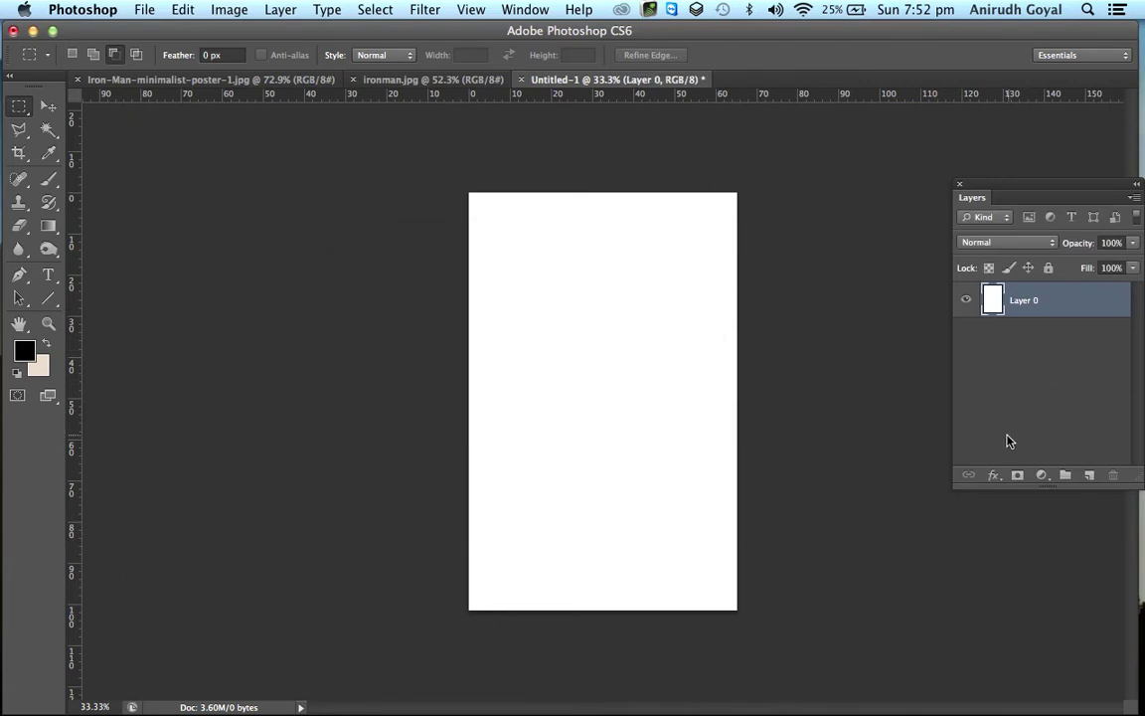
# Add a Color Overlay effect to Layer 0 in dark brown 37281e
pyautogui.click(993, 475)
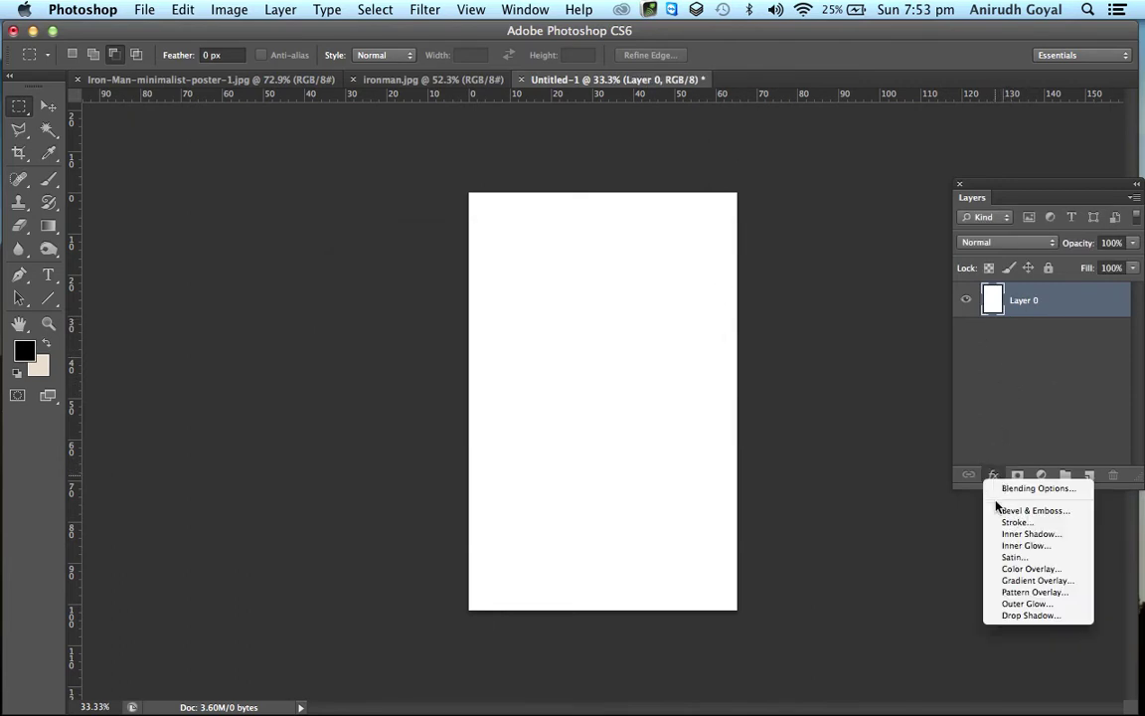
pyautogui.click(1025, 568)
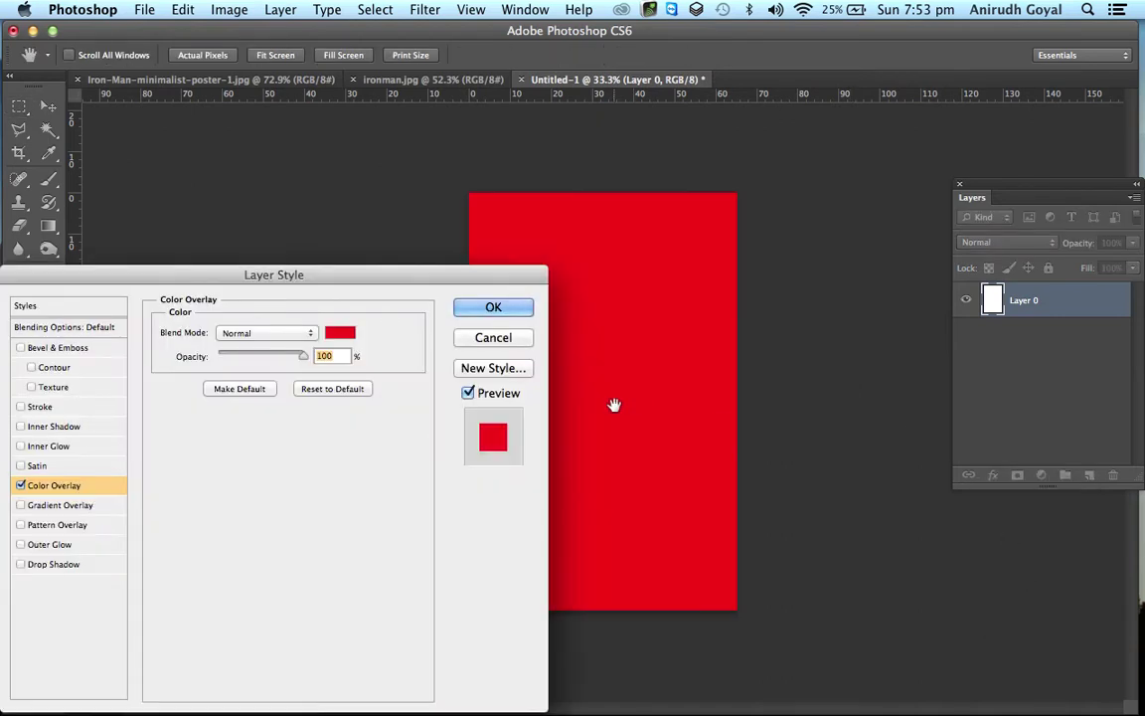
pyautogui.click(340, 332)
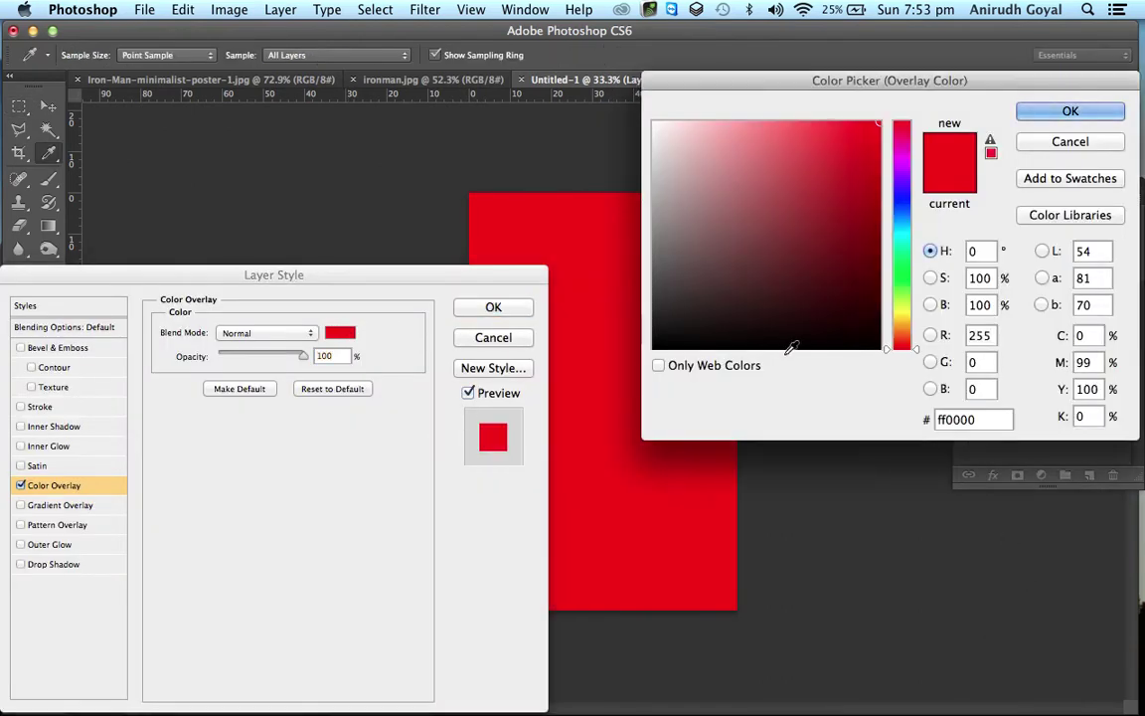
pyautogui.click(979, 418)
pyautogui.press('BackSpace')
pyautogui.press('BackSpace')
pyautogui.press('BackSpace')
pyautogui.press('BackSpace')
pyautogui.press('BackSpace')
pyautogui.press('BackSpace')
pyautogui.write('3')
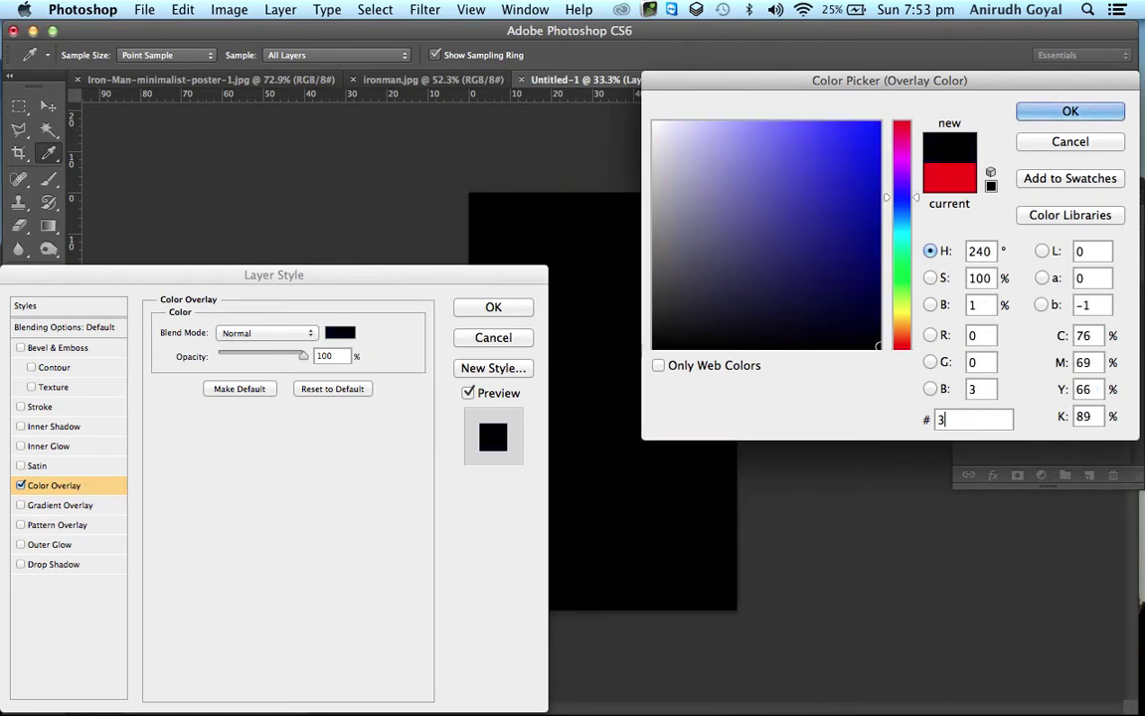
pyautogui.write('7281')
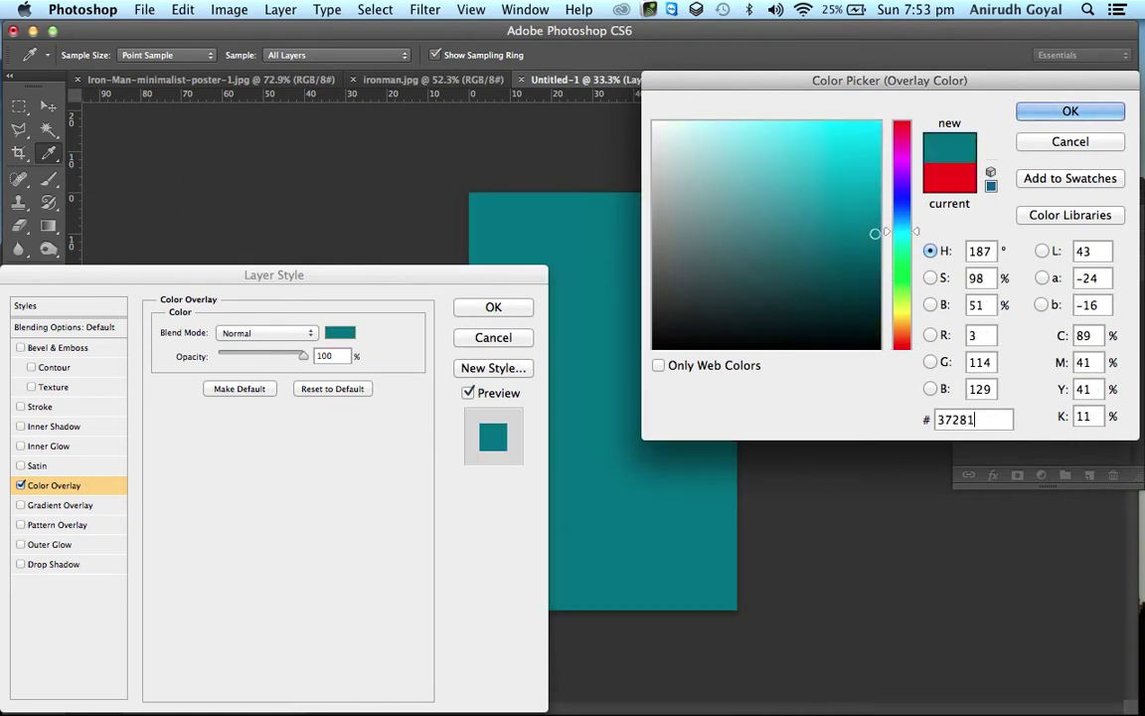
pyautogui.write('e')
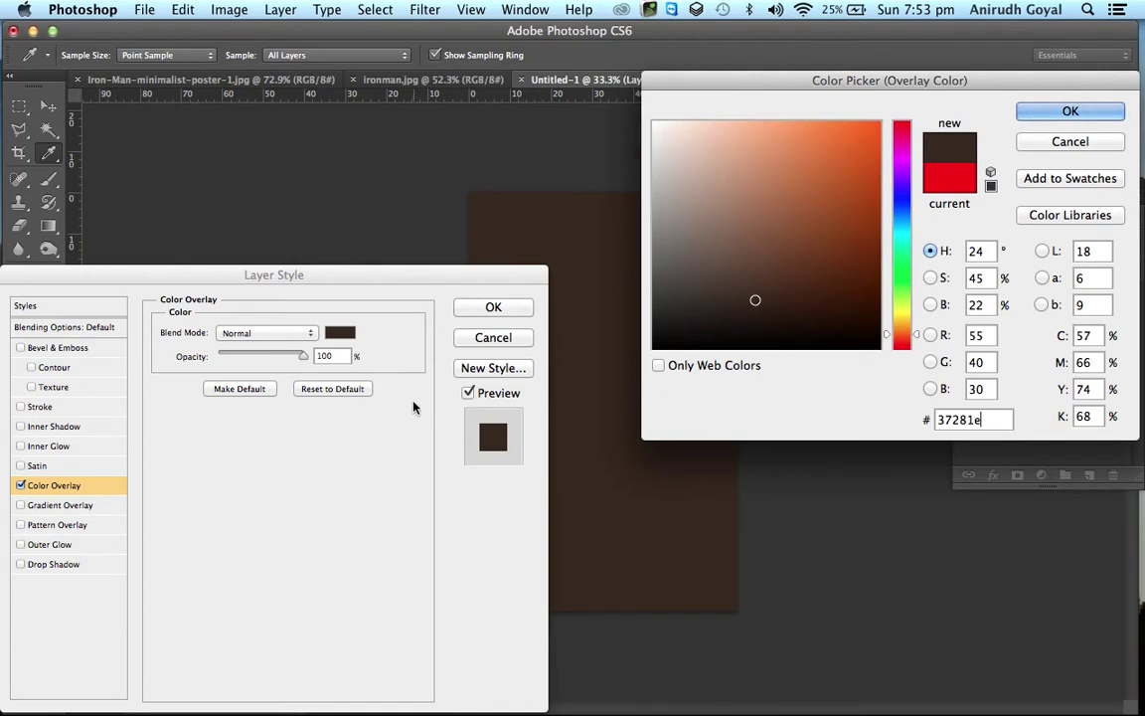
pyautogui.click(1052, 112)
# Add a 4 px white inside Stroke with Color Dodge blending and apply the styles
pyautogui.click(82, 409)
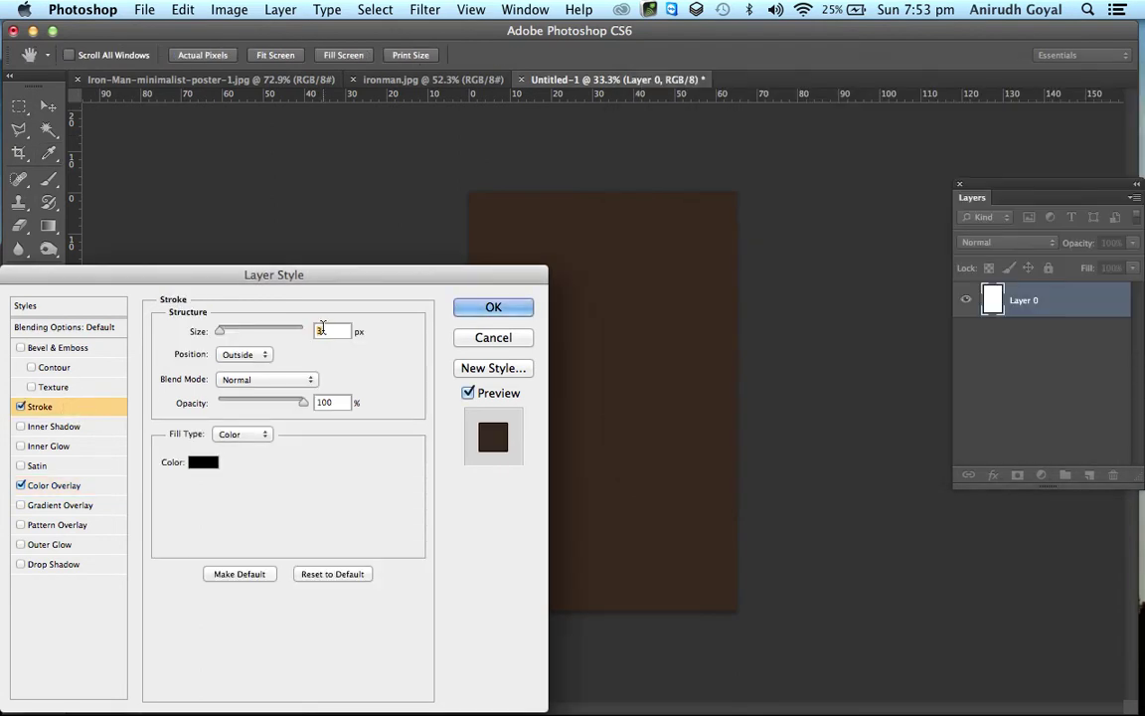
pyautogui.write('4')
pyautogui.click(259, 354)
pyautogui.click(259, 368)
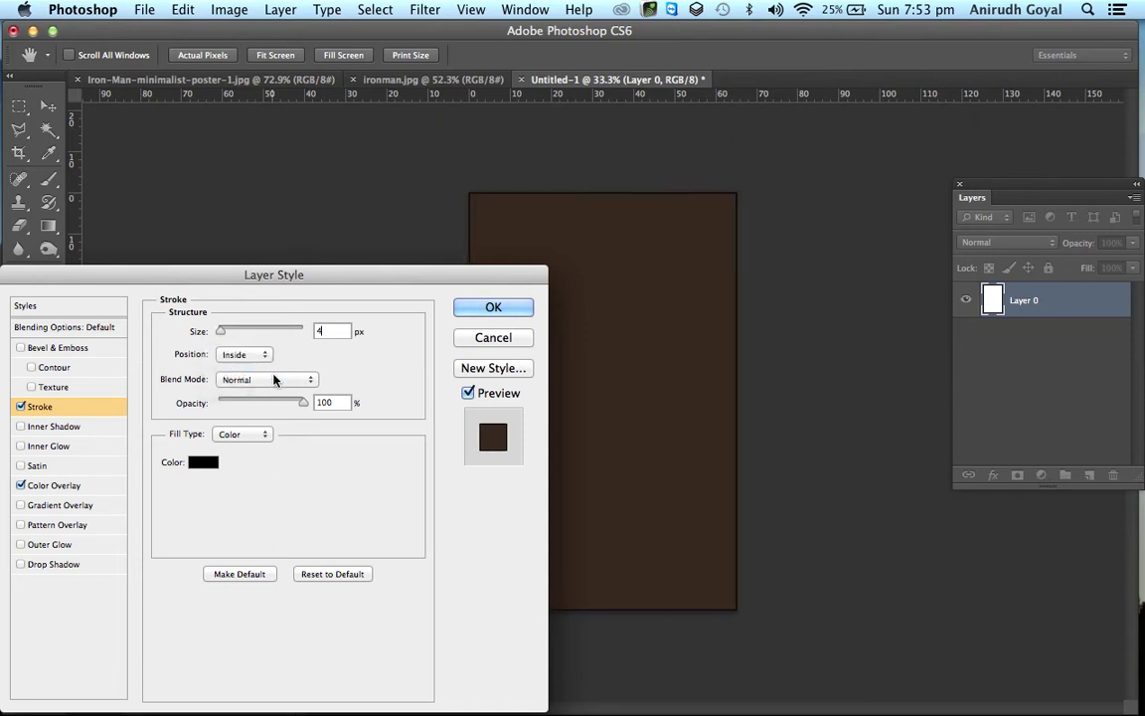
pyautogui.click(276, 381)
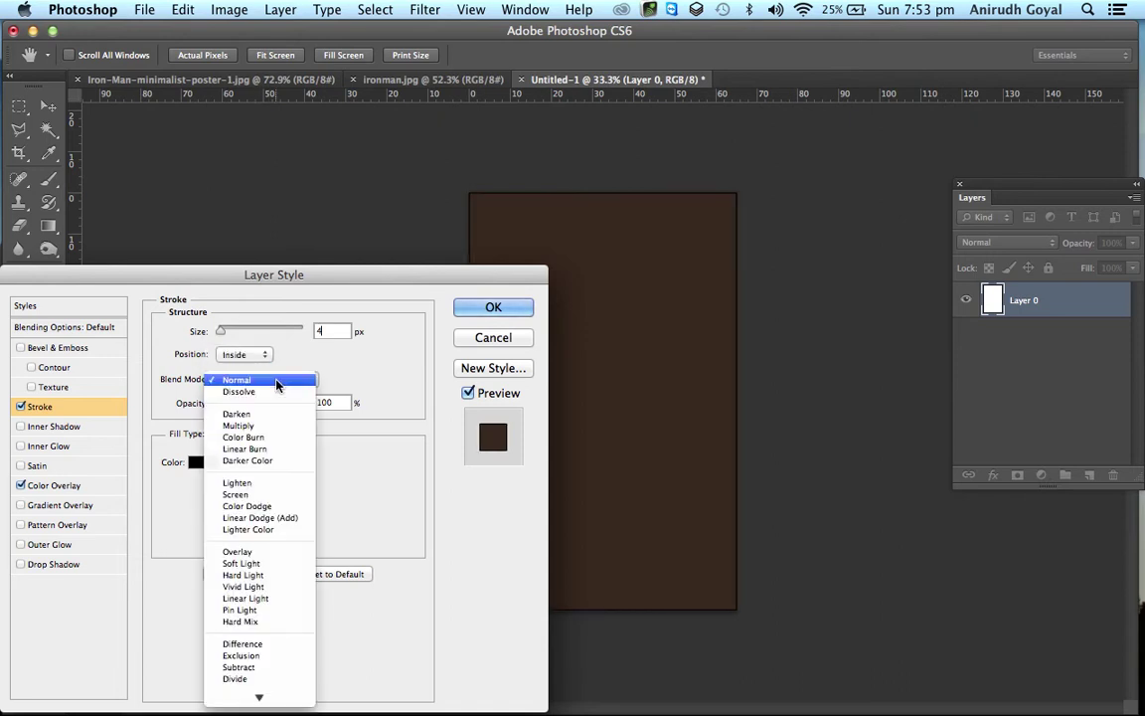
pyautogui.click(261, 506)
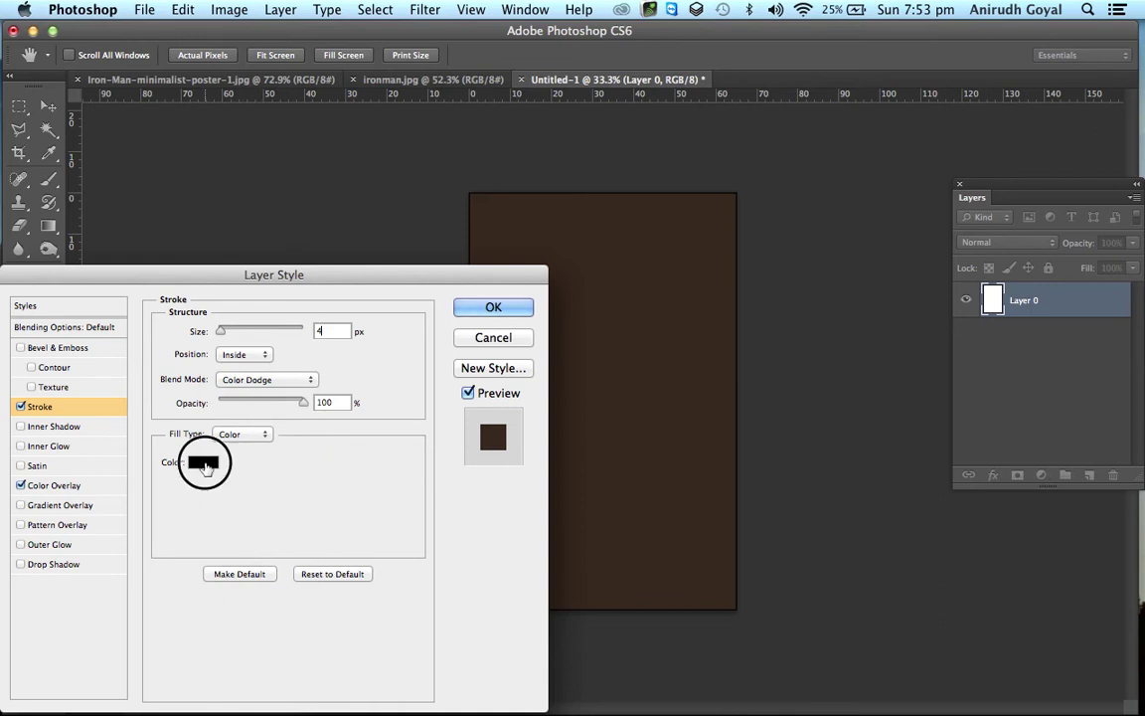
pyautogui.click(204, 464)
pyautogui.moveTo(736, 263); pyautogui.dragTo(522, 30)
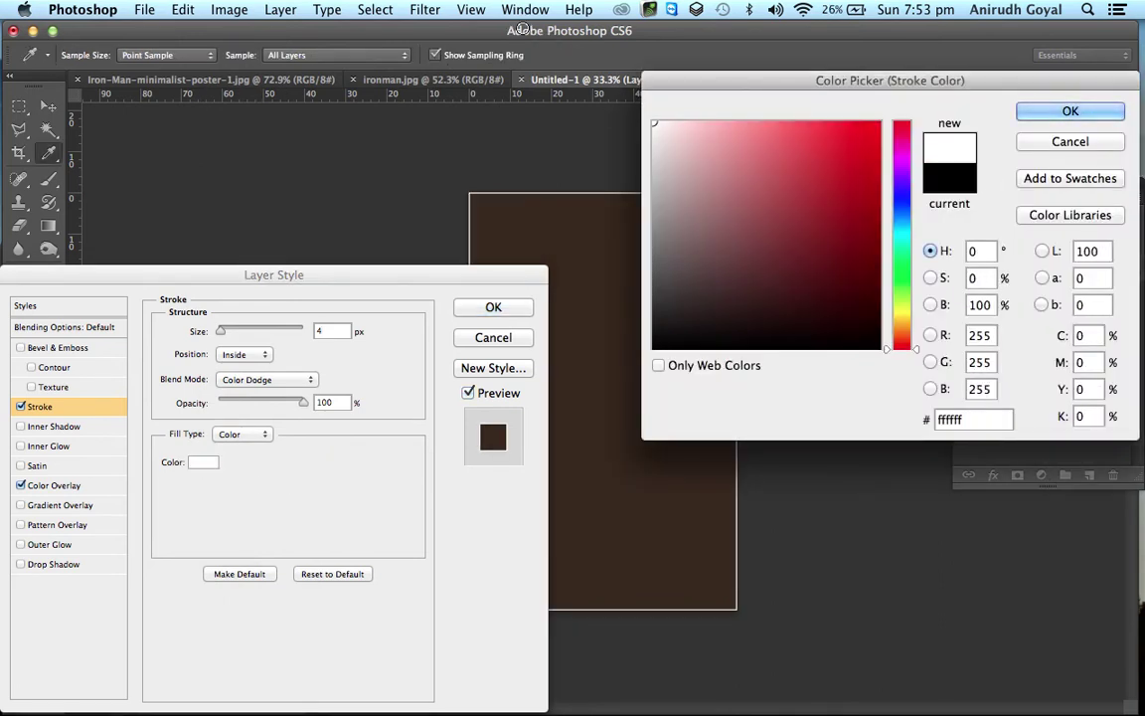
pyautogui.click(1069, 111)
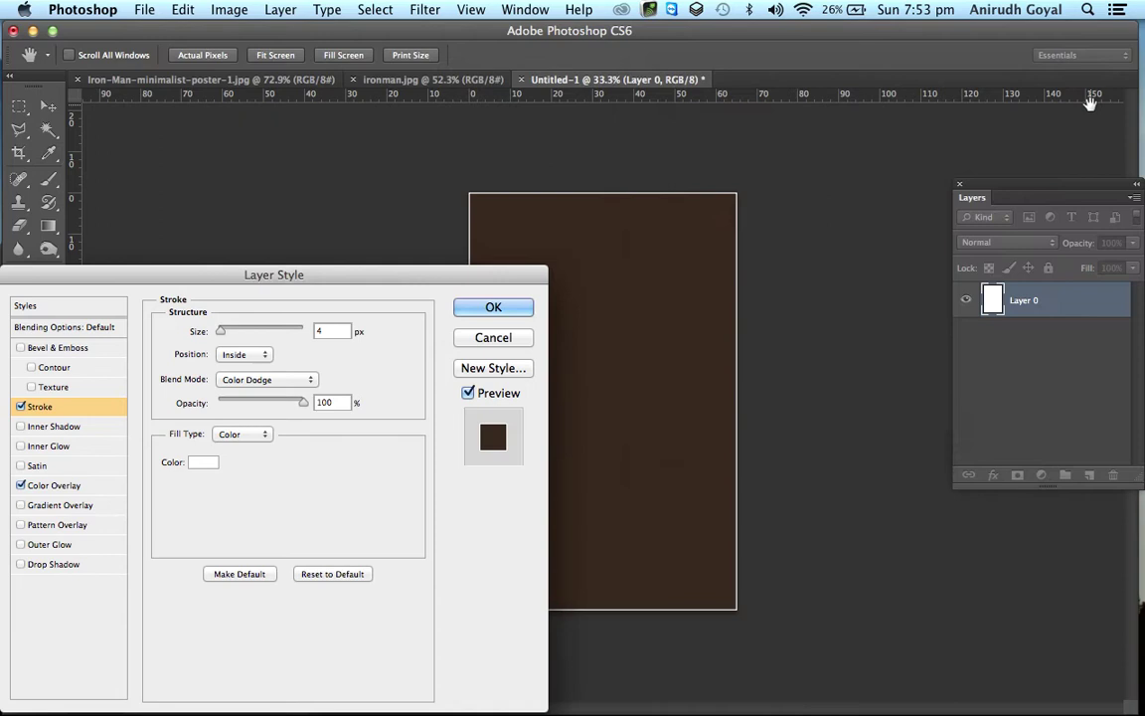
pyautogui.click(494, 308)
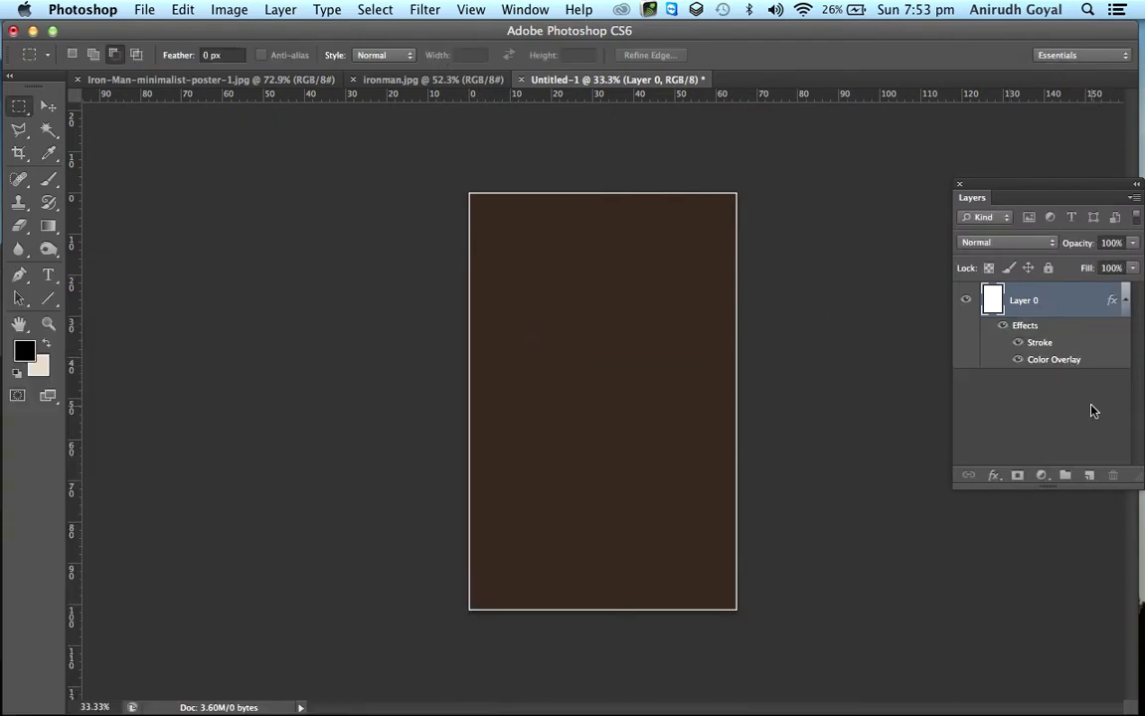
# Add Layer 1 and fill it with the beige foreground colour edd3aa
pyautogui.click(1090, 474)
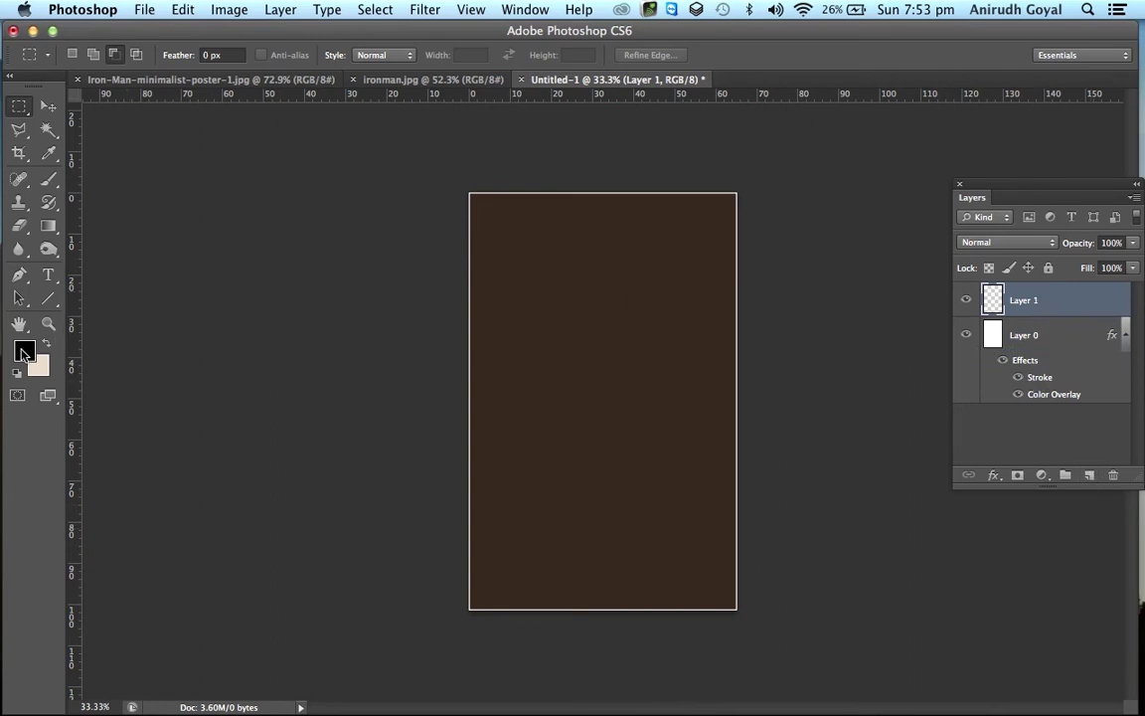
pyautogui.click(23, 352)
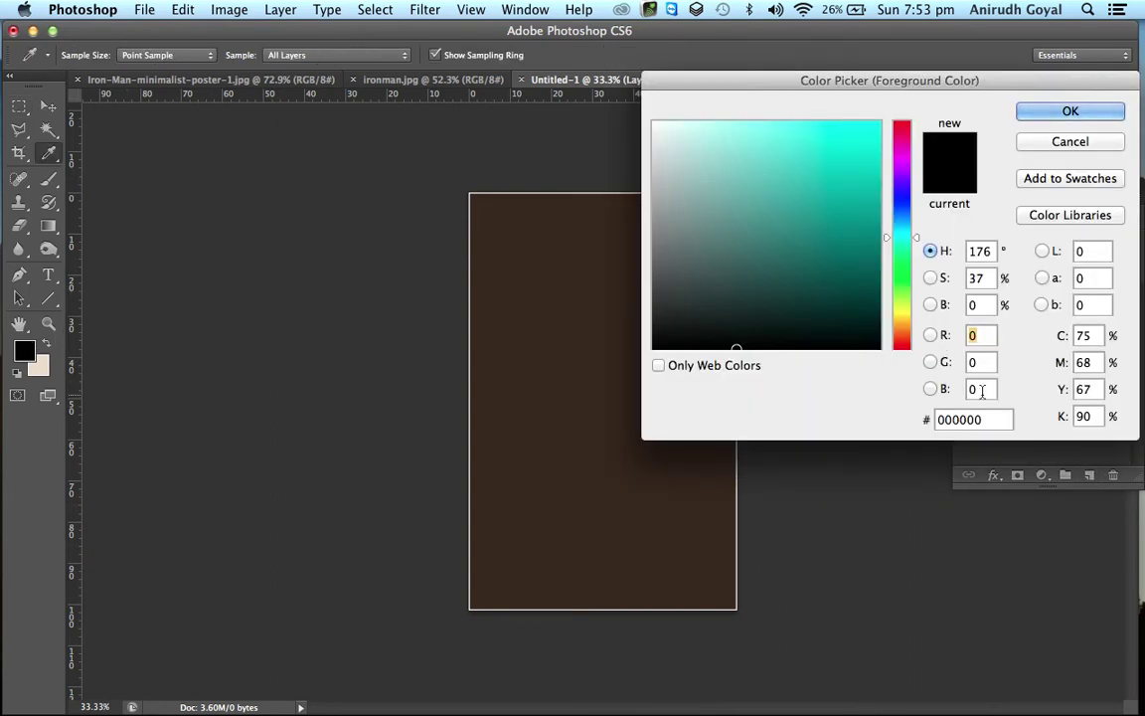
pyautogui.click(962, 418)
pyautogui.press('BackSpace')
pyautogui.write('edd')
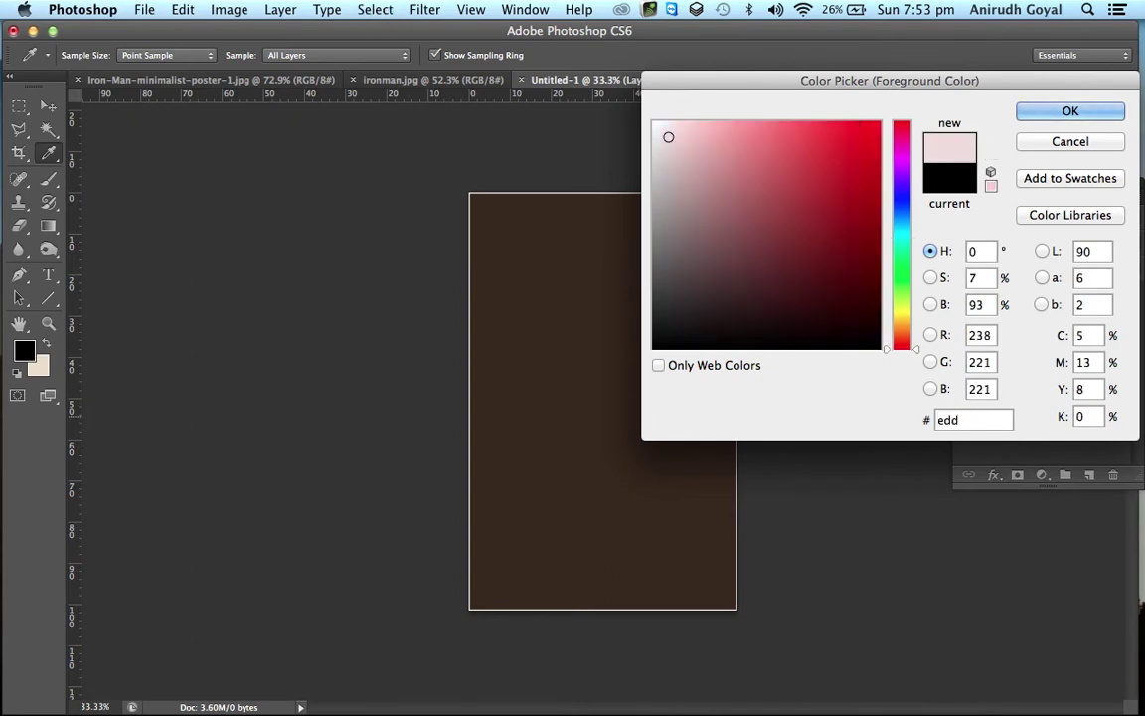
pyautogui.write('3aa')
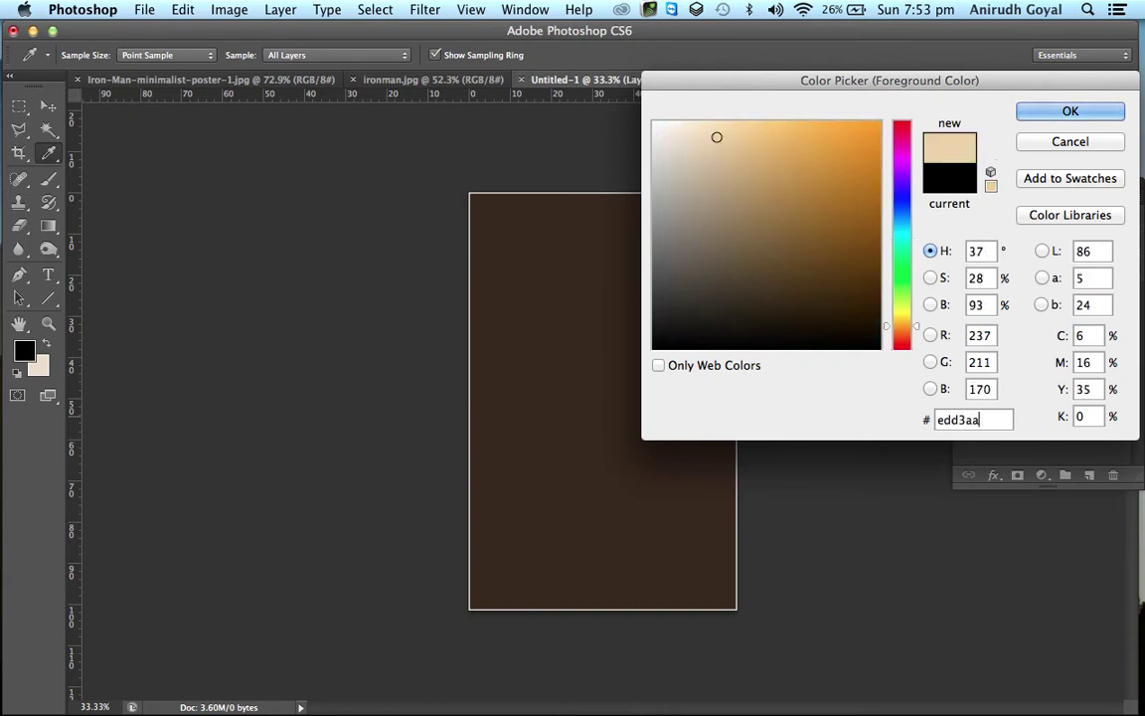
pyautogui.press('Return')
pyautogui.press('m')
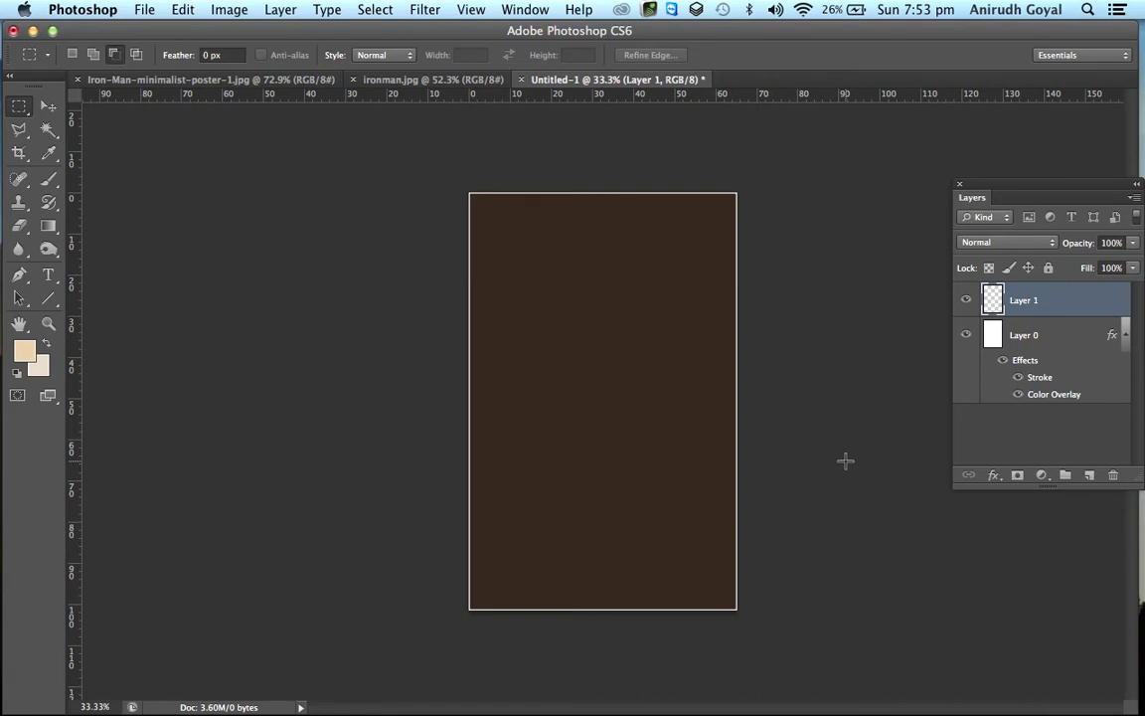
pyautogui.hotkey('alt', 'BackSpace')
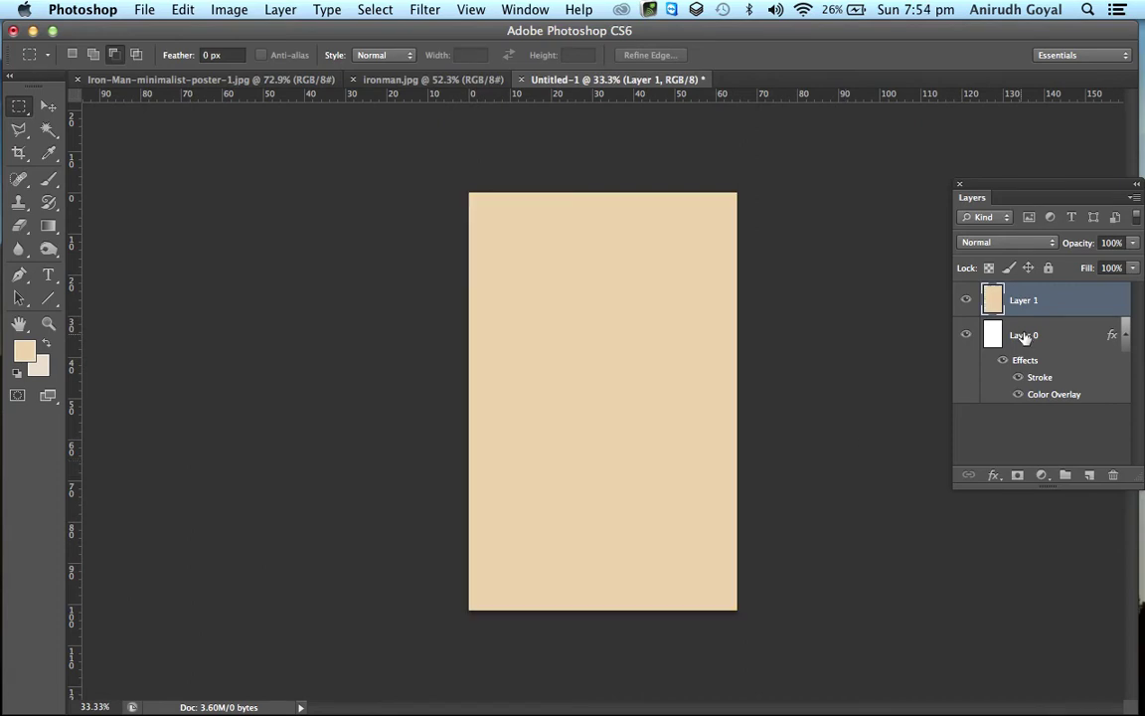
# Move the beige layer below Layer 0 and scale the dark page inward from its corner
pyautogui.moveTo(1039, 300)
pyautogui.mouseDown()
pyautogui.moveTo(1033, 390)
pyautogui.moveTo(1044, 403)
pyautogui.mouseUp()
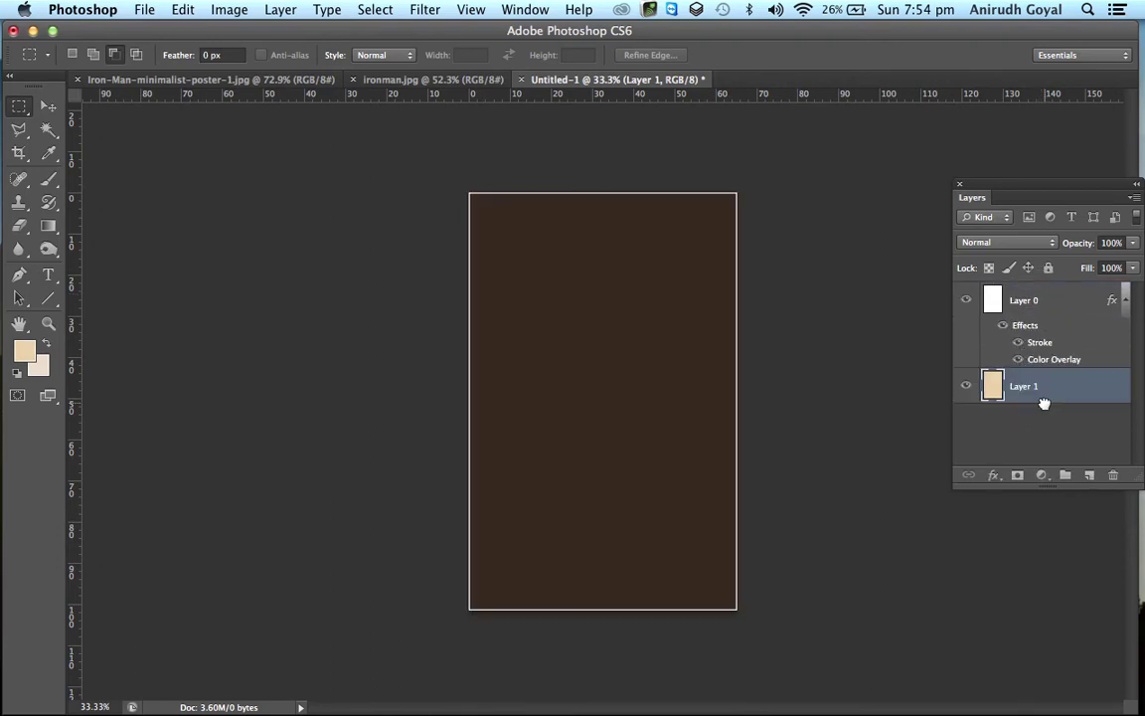
pyautogui.click(1019, 300)
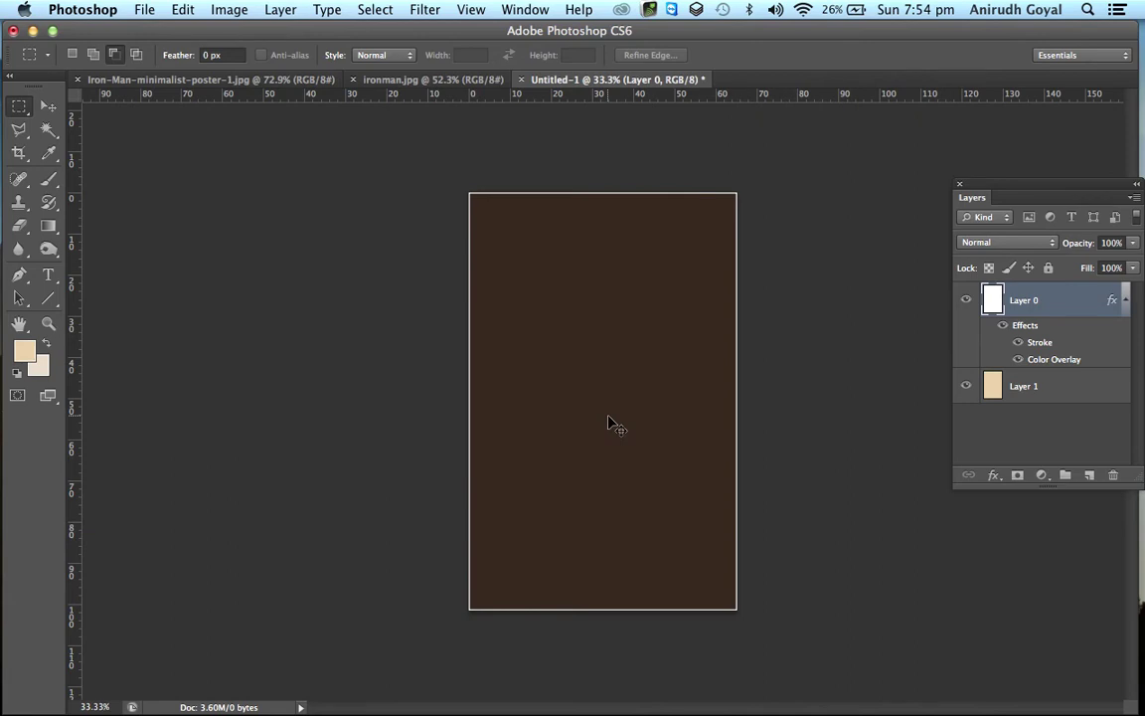
pyautogui.press('super+t')
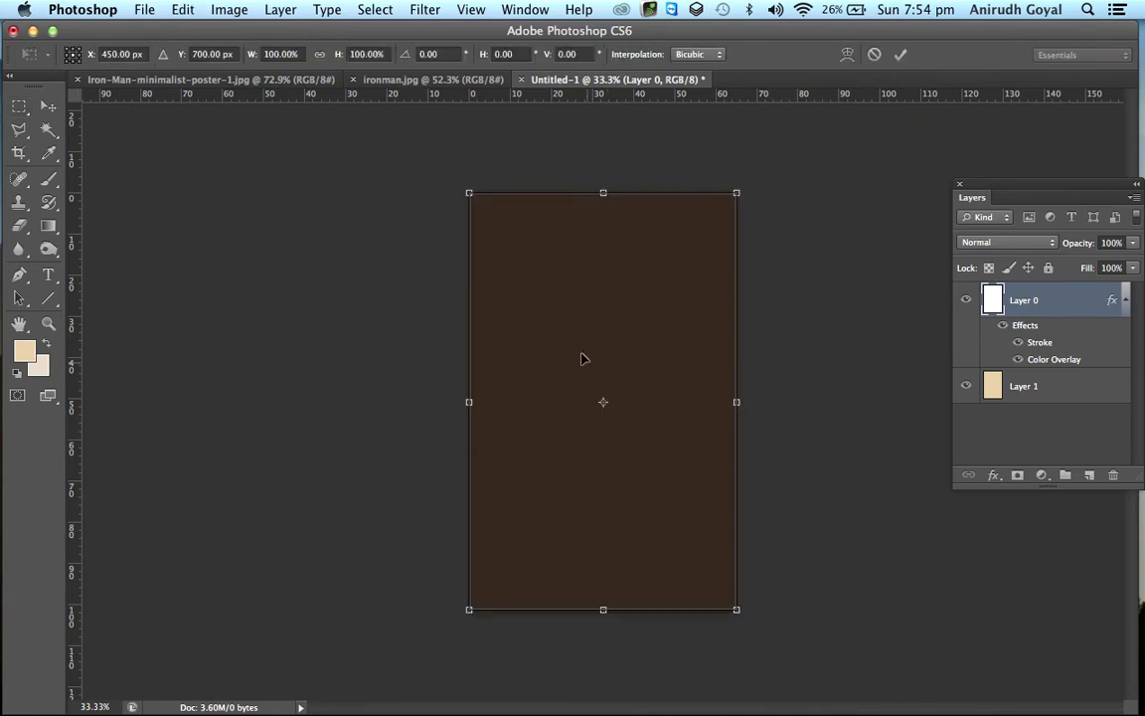
pyautogui.click(471, 195)
pyautogui.moveTo(473, 199); pyautogui.dragTo(483, 212)
pyautogui.press('Return')
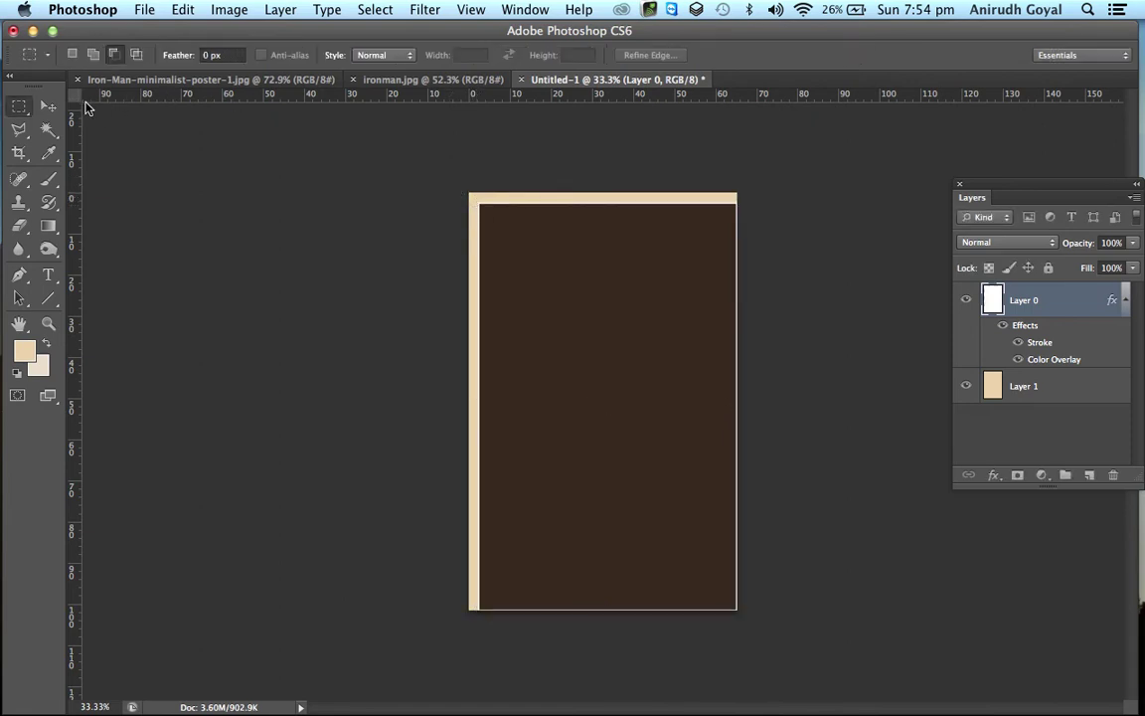
# Nudge the dark page with the Move tool until the beige border is even
pyautogui.click(46, 103)
pyautogui.click(590, 293)
pyautogui.moveTo(591, 292); pyautogui.dragTo(592, 288)
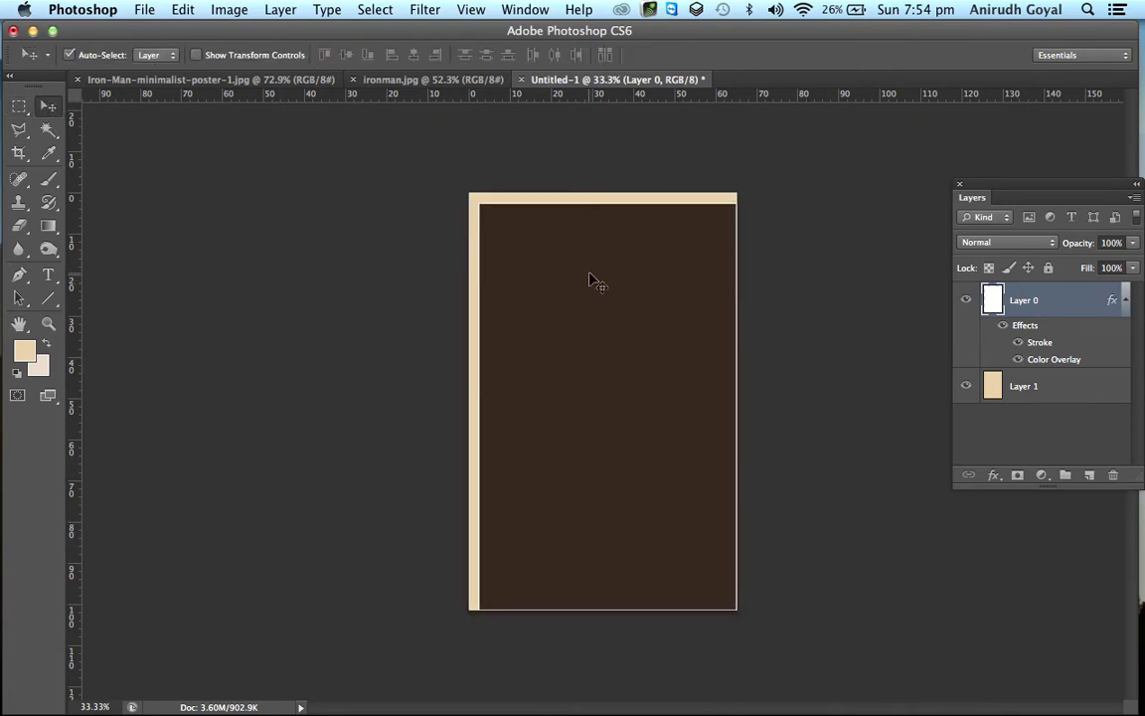
pyautogui.press('Left')
pyautogui.press('Left')
pyautogui.press('Left')
pyautogui.press('Left')
pyautogui.press('Left')
pyautogui.press('Left')
pyautogui.press('Left')
pyautogui.press('Left')
pyautogui.press('Left')
pyautogui.press('Left')
pyautogui.press('Left')
pyautogui.press('Left')
pyautogui.press('Up')
pyautogui.press('Up')
pyautogui.press('Up')
pyautogui.press('Up')
pyautogui.press('Up')
pyautogui.press('Up')
pyautogui.press('Up')
pyautogui.press('Up')
pyautogui.press('Up')
pyautogui.press('Up')
pyautogui.press('Up')
pyautogui.press('Up')
pyautogui.press('Up')
pyautogui.press('Up')
pyautogui.press('Up')
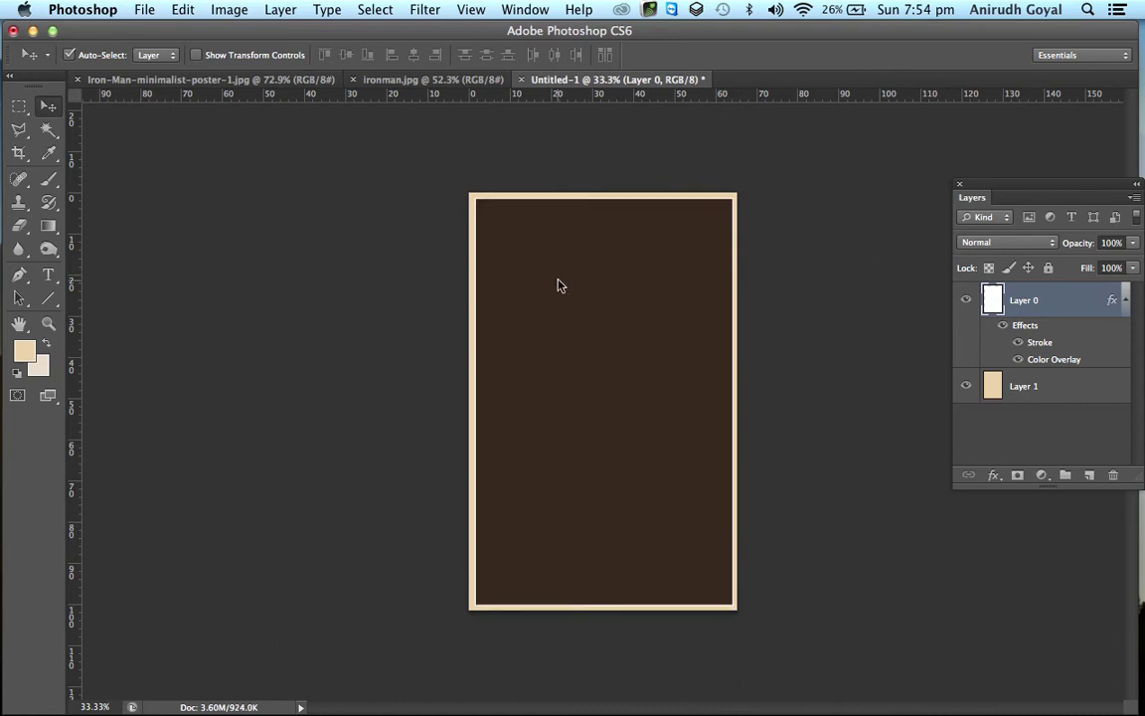
pyautogui.press('Left')
pyautogui.press('Right')
pyautogui.press('Up')
pyautogui.press('Left')
pyautogui.press('Down')
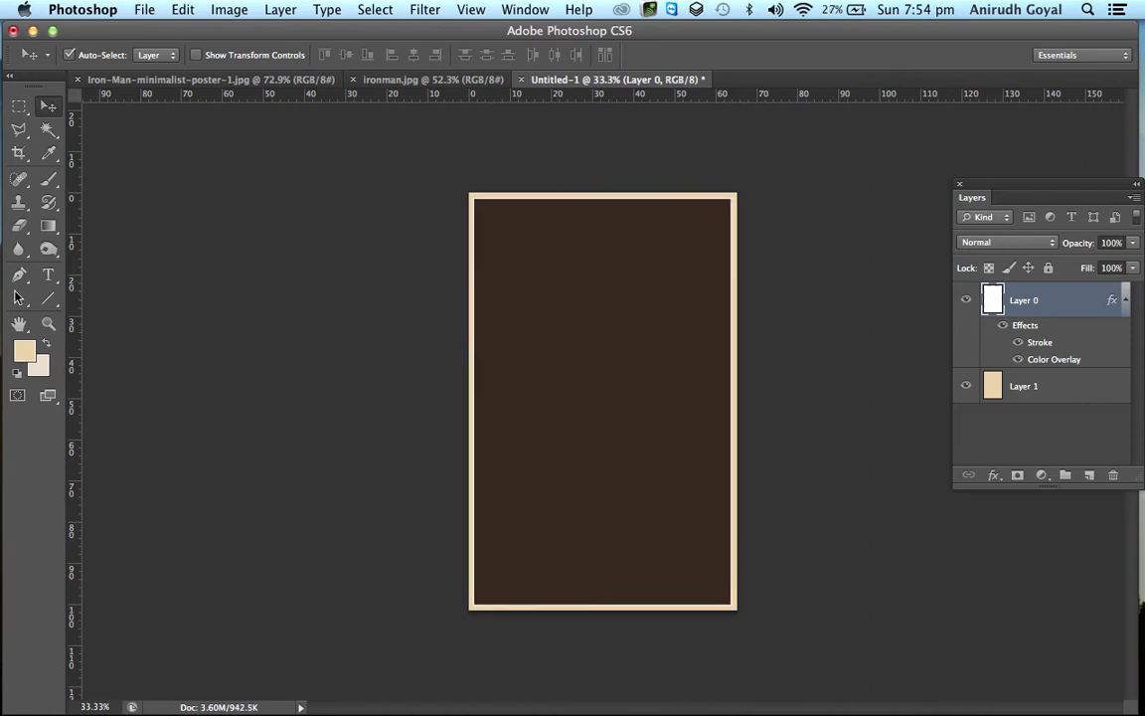
pyautogui.click(47, 274)
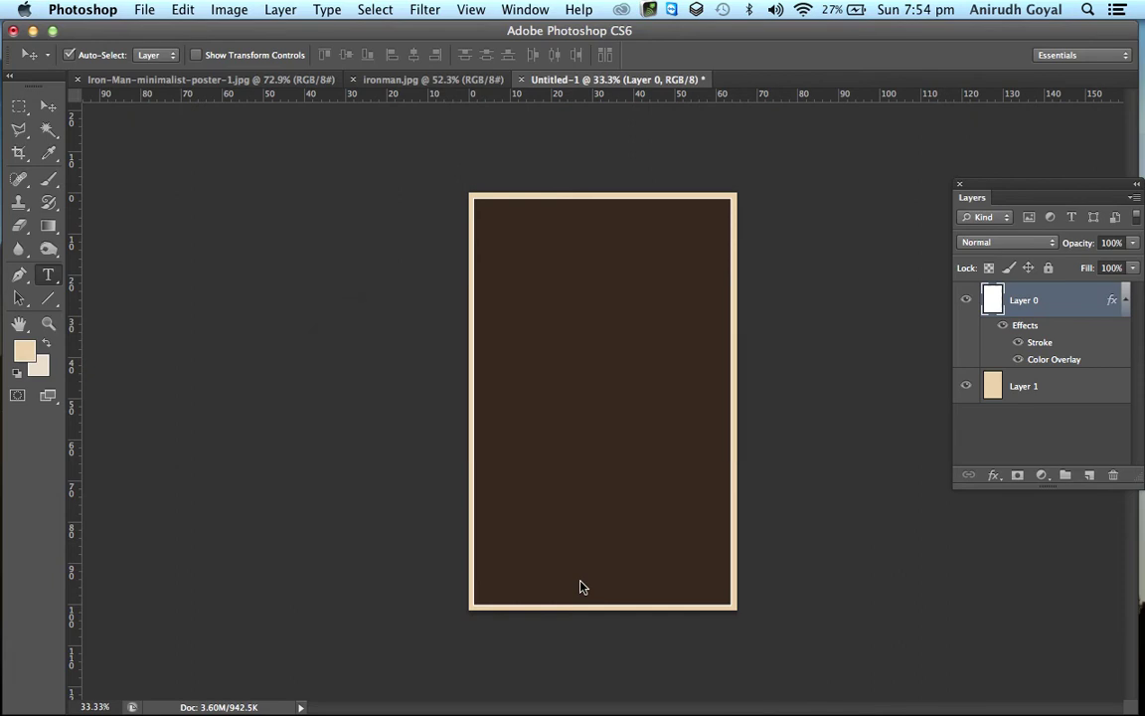
# Draw a text box near the bottom right and type YOUR MOVIE
pyautogui.moveTo(569, 555); pyautogui.dragTo(732, 605)
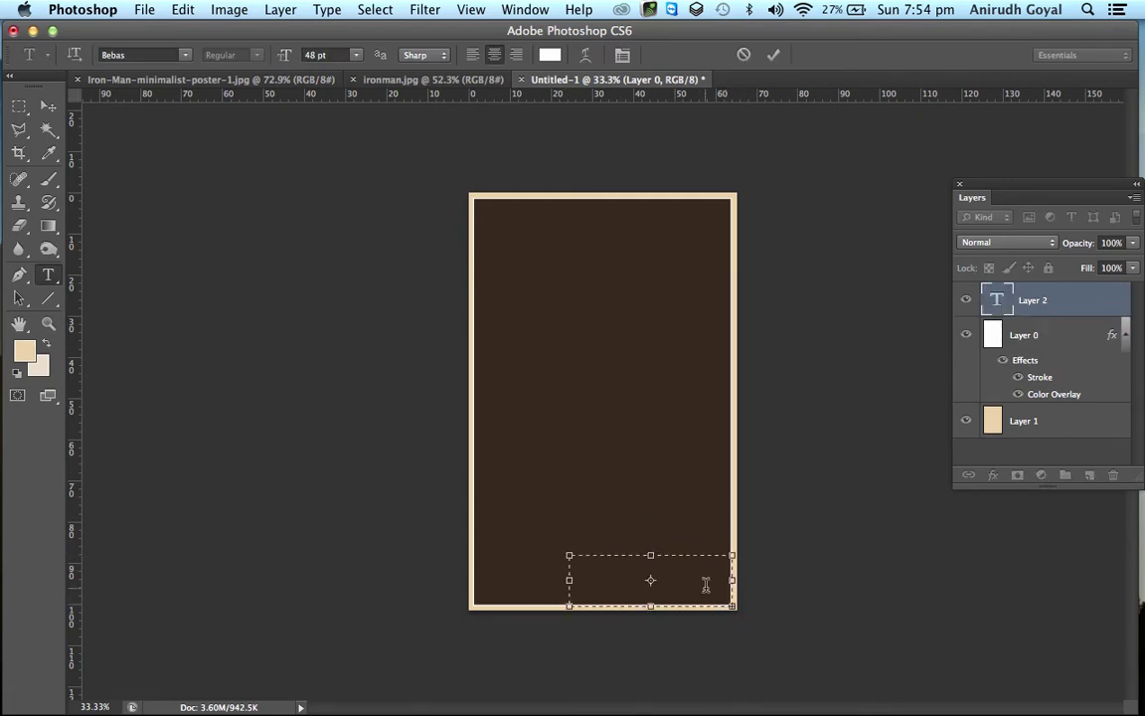
pyautogui.click(331, 55)
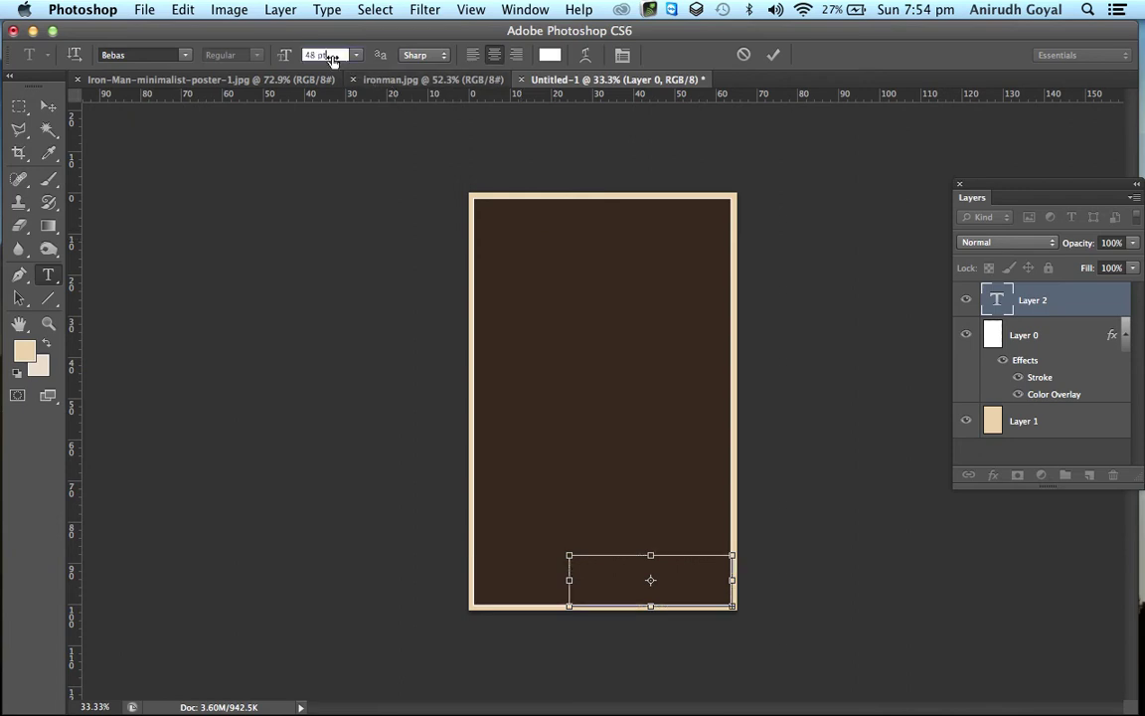
pyautogui.write('8')
pyautogui.press('Return')
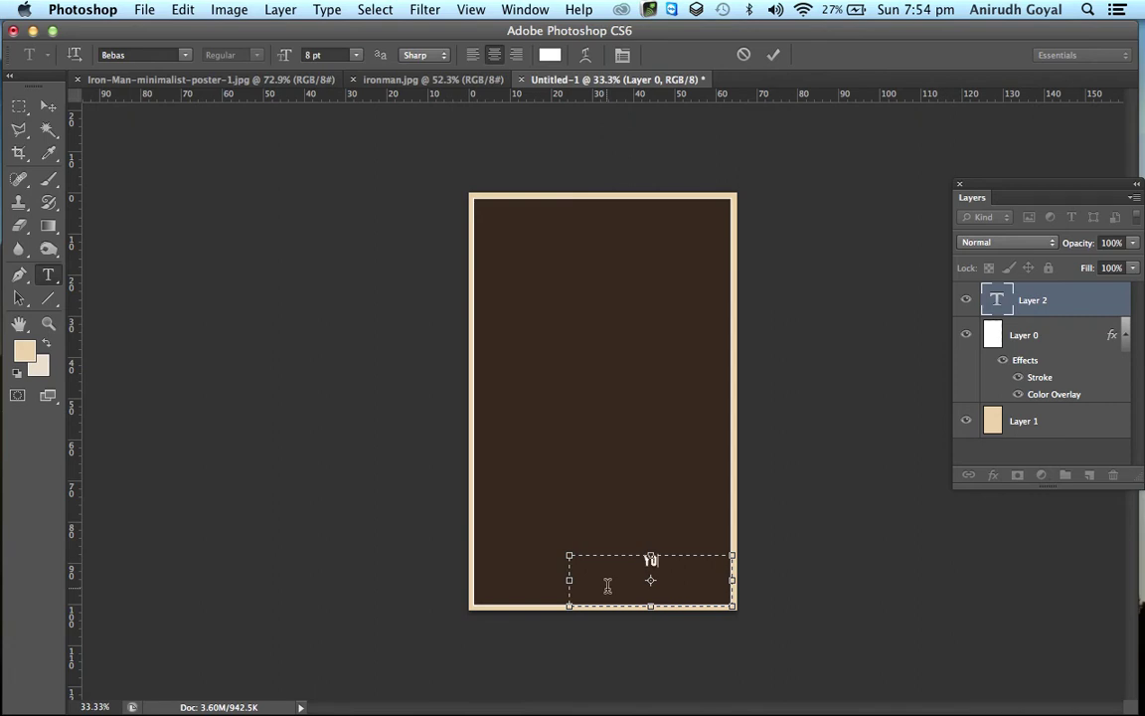
pyautogui.write('YOUR MOVIE')
# Set the YOUR MOVIE text to 20 pt and commit it
pyautogui.click(328, 56)
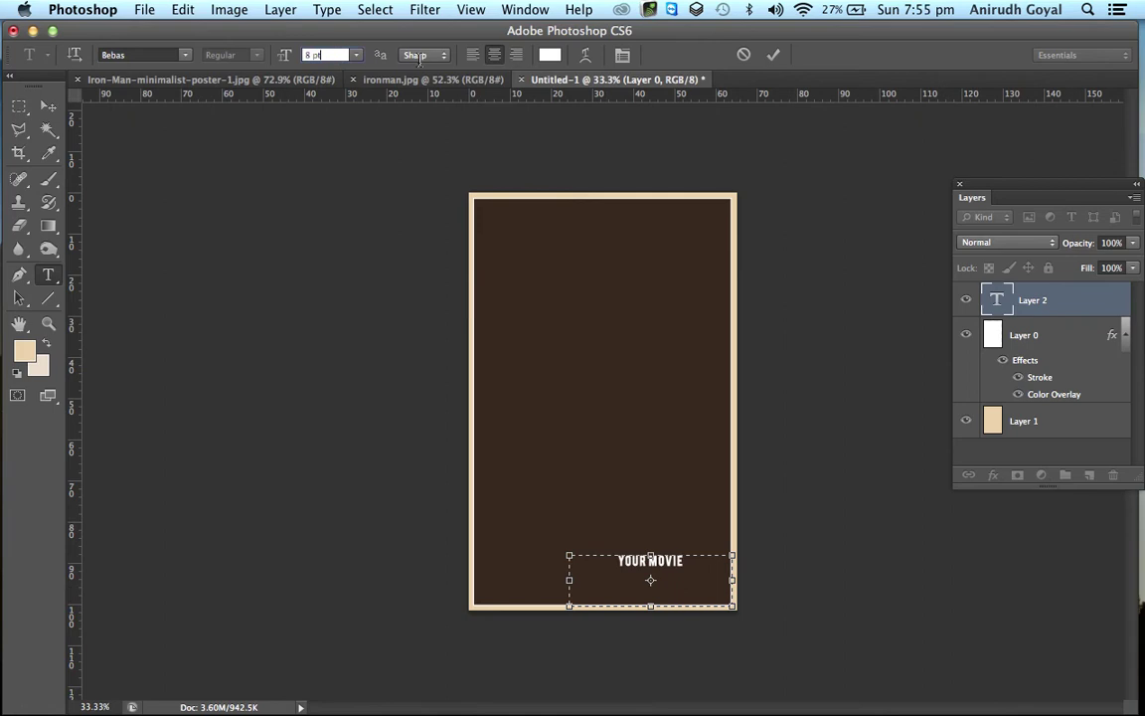
pyautogui.write('20')
pyautogui.press('Return')
pyautogui.press('super+a')
pyautogui.click(326, 55)
pyautogui.write('20')
pyautogui.press('Return')
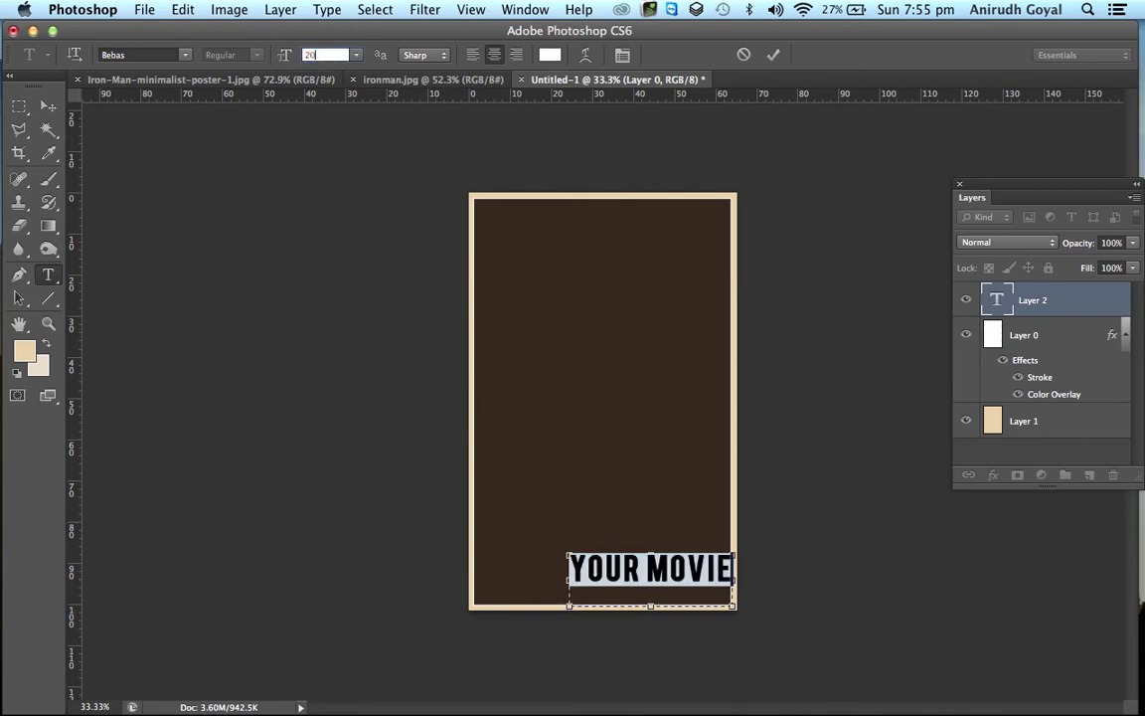
pyautogui.click(680, 589)
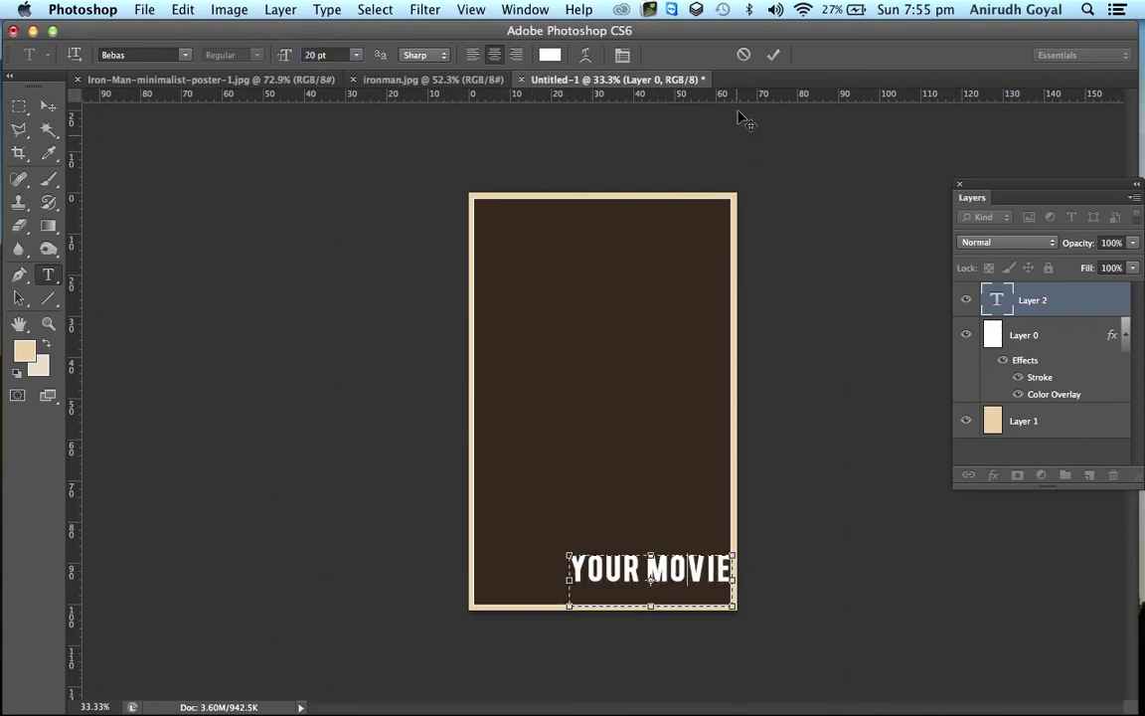
pyautogui.click(773, 57)
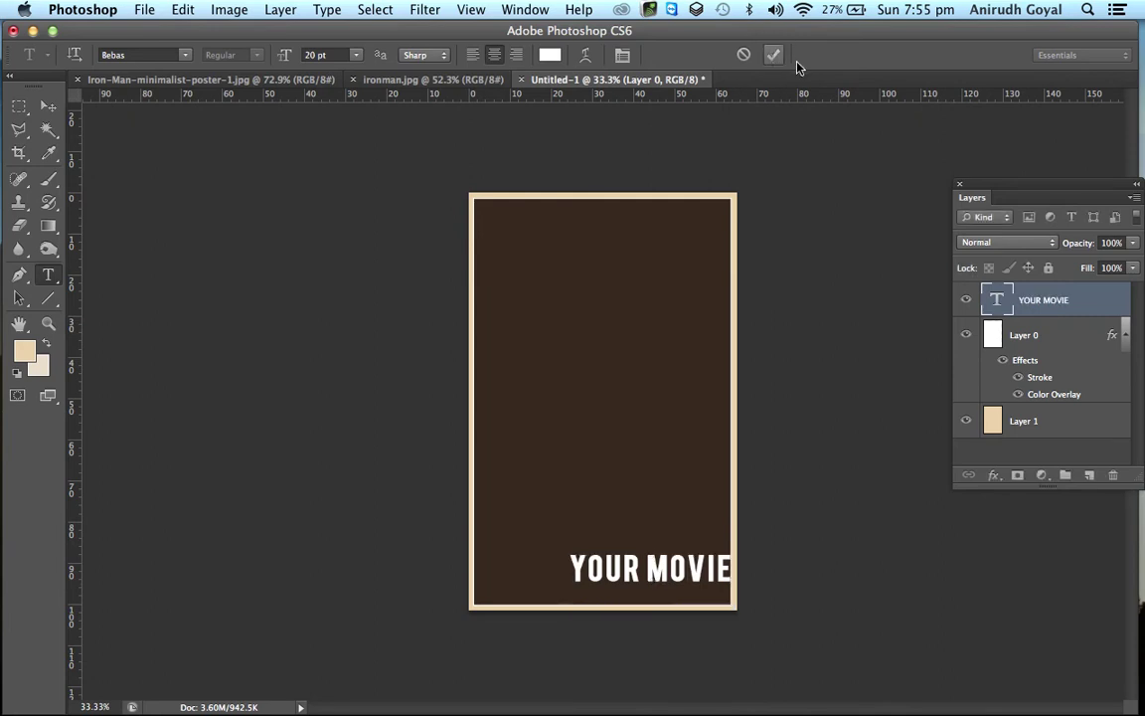
# Shift the YOUR MOVIE title slightly down into the bottom-right corner
pyautogui.click(44, 108)
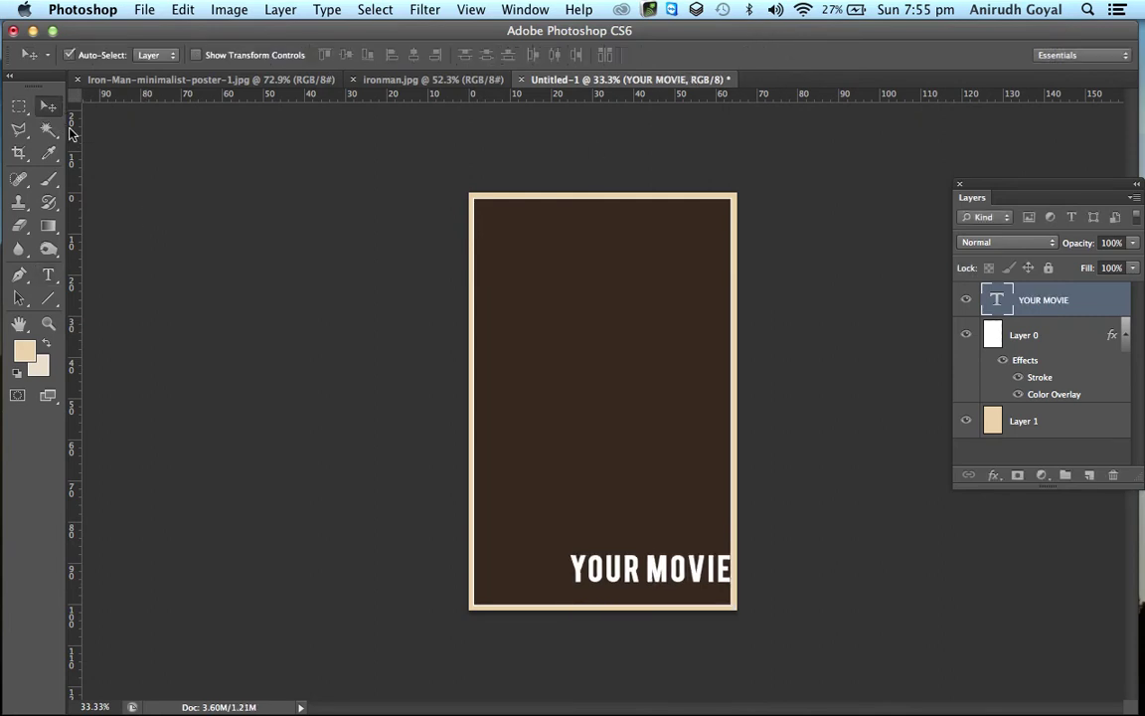
pyautogui.moveTo(630, 572); pyautogui.dragTo(628, 591)
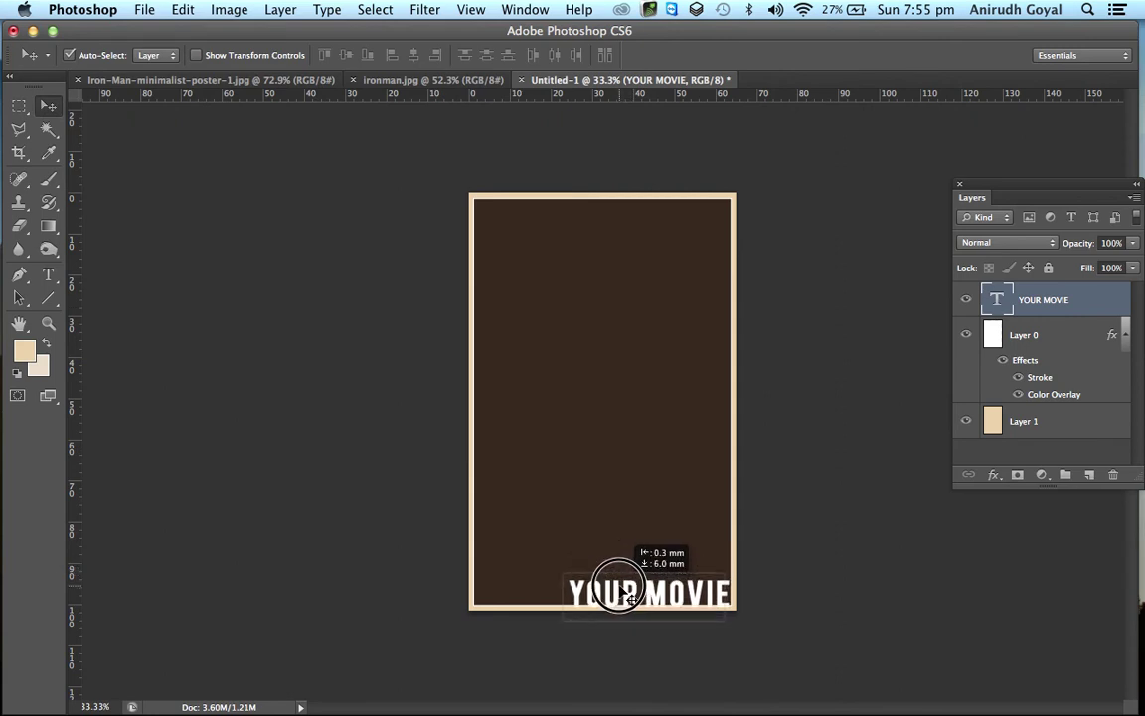
pyautogui.moveTo(625, 587); pyautogui.dragTo(621, 583)
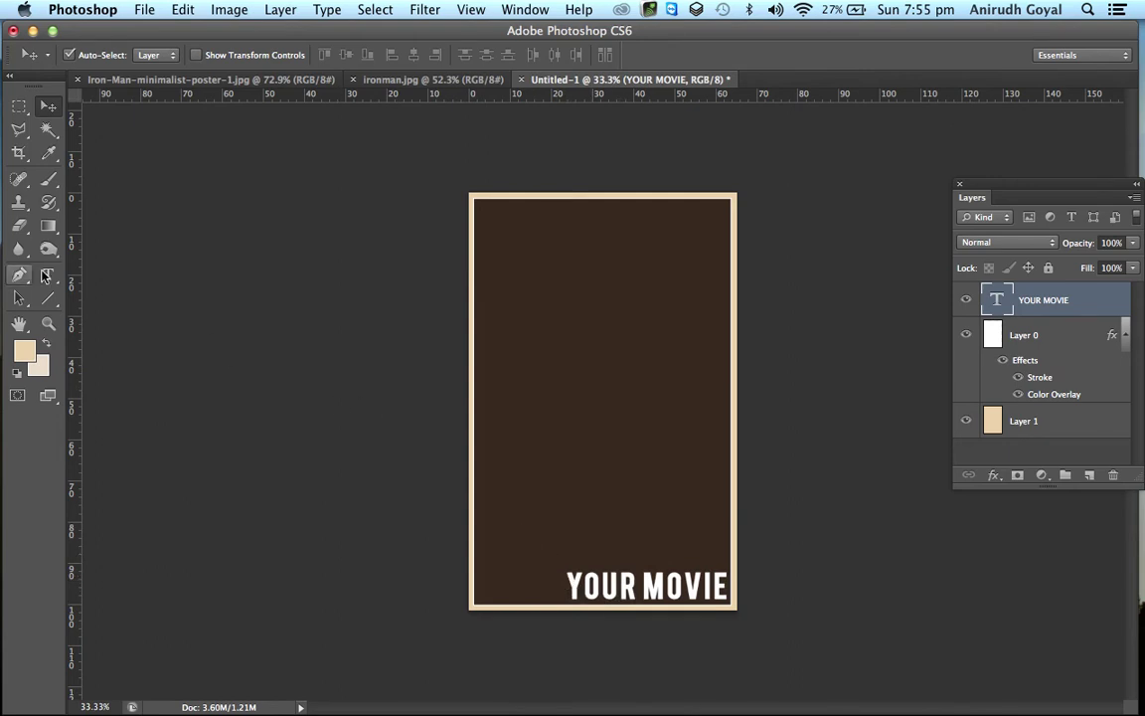
# Recolour the whole title to tan 9e7539 and commit the edit
pyautogui.click(46, 276)
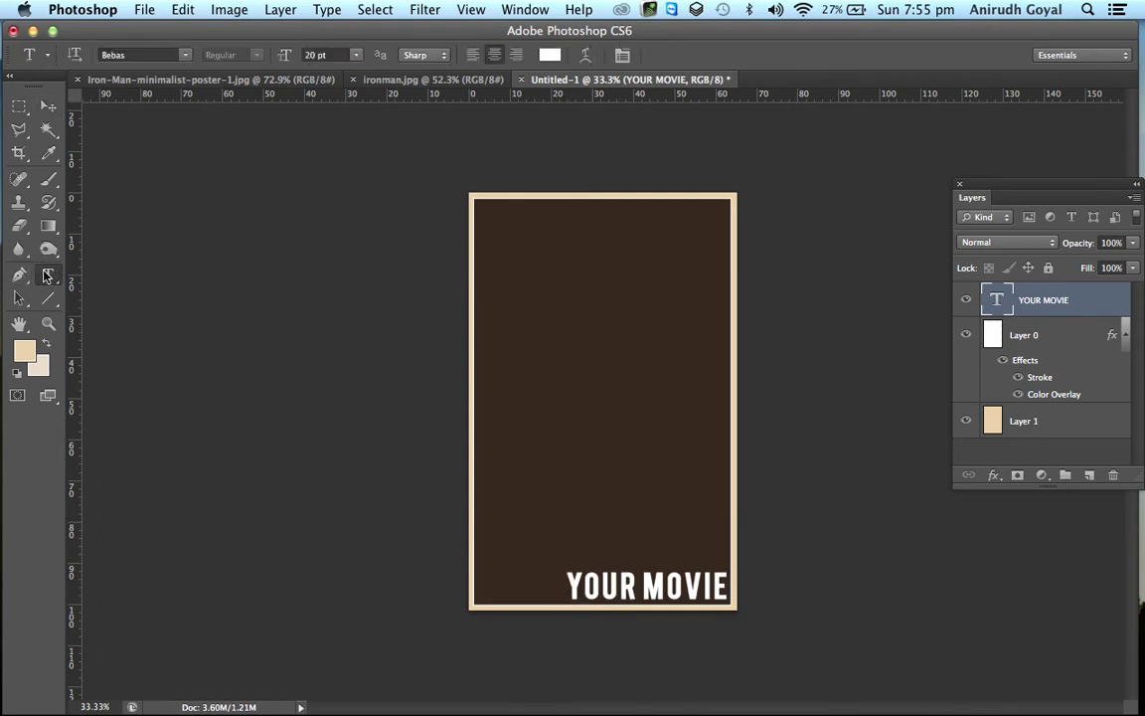
pyautogui.click(613, 589)
pyautogui.press('super+a')
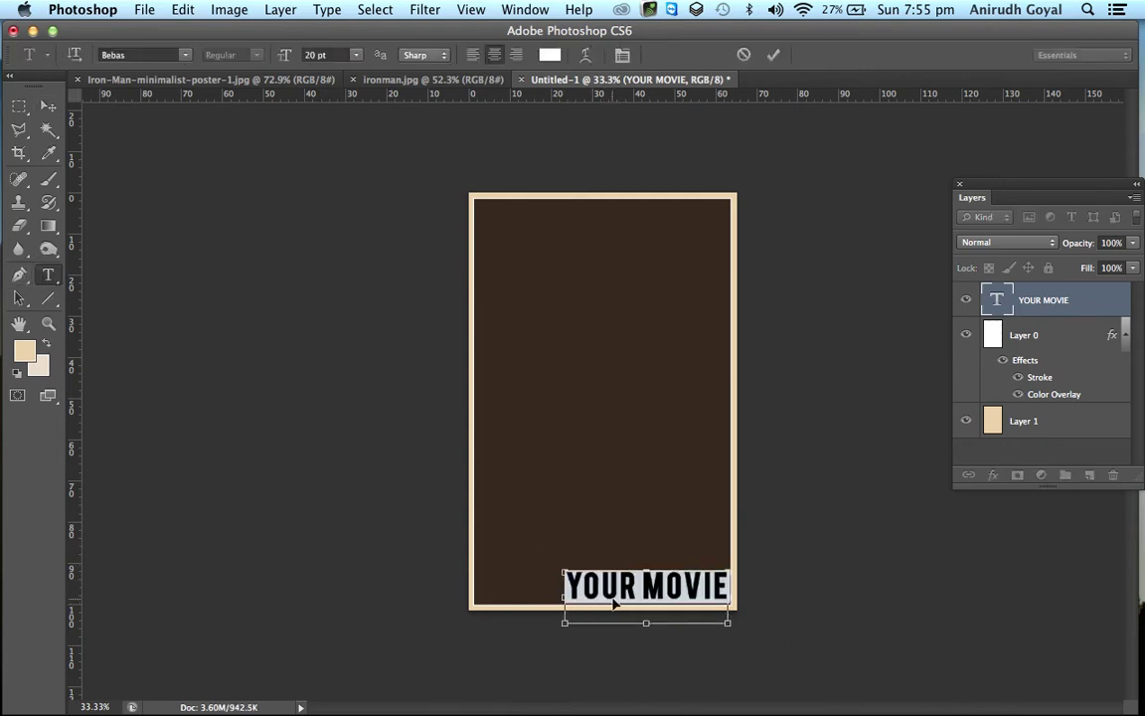
pyautogui.click(547, 54)
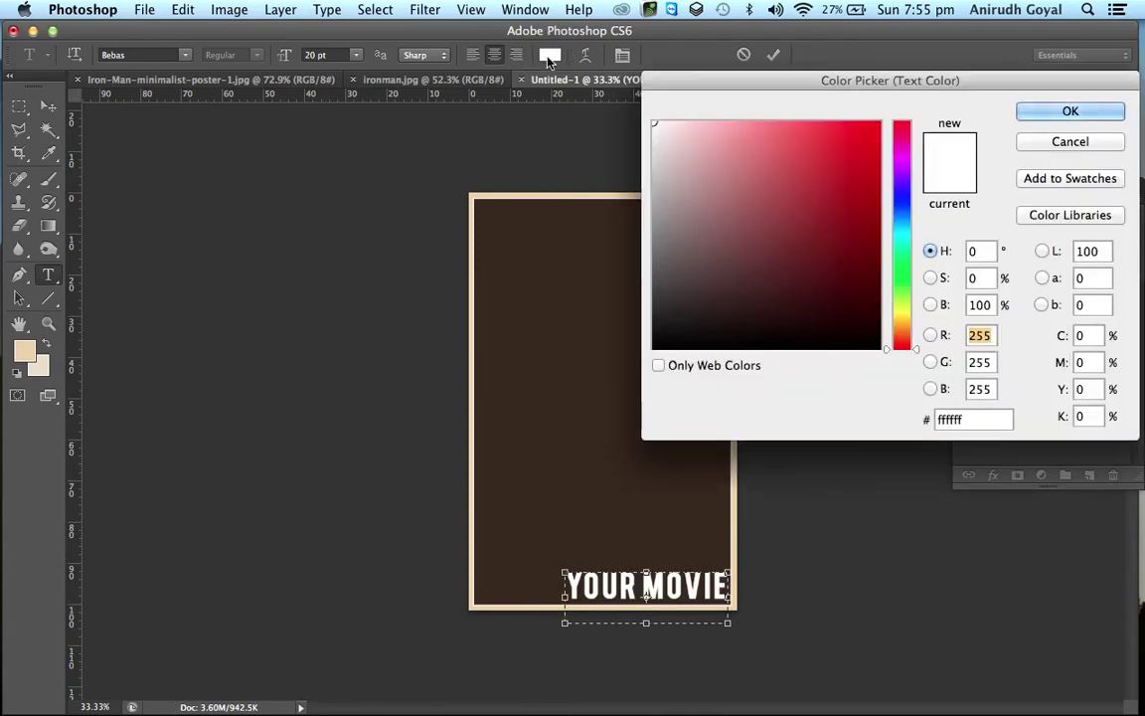
pyautogui.click(964, 418)
pyautogui.press('super+a')
pyautogui.press('BackSpace')
pyautogui.write('9e')
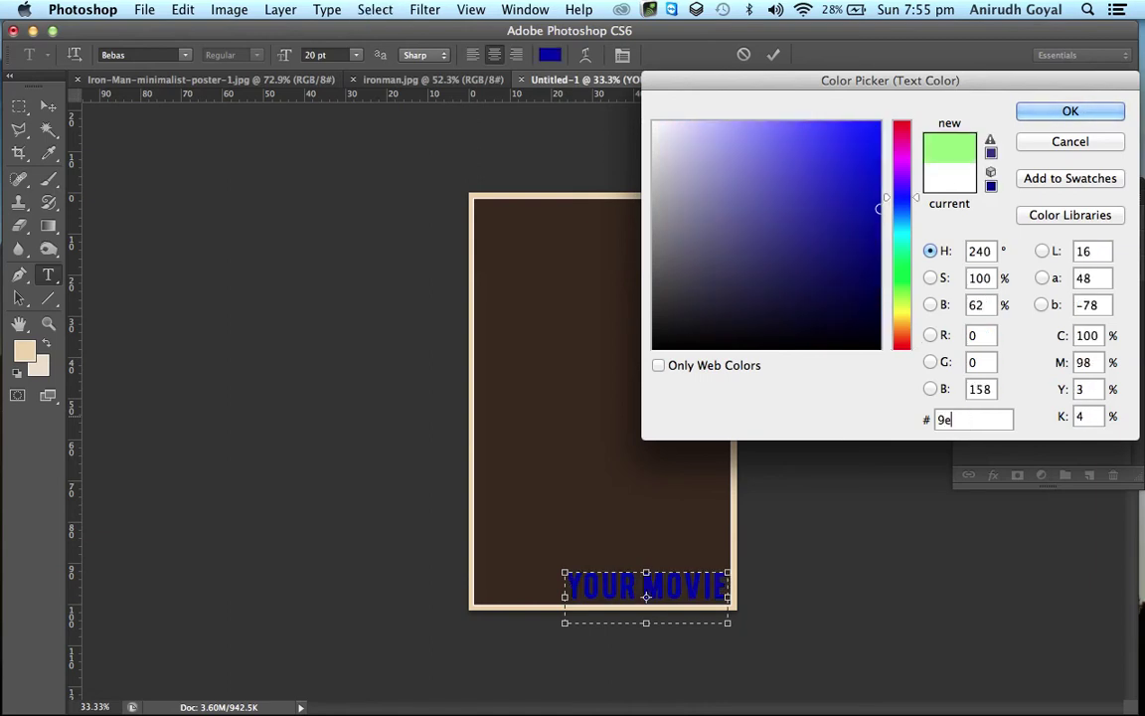
pyautogui.write('7539')
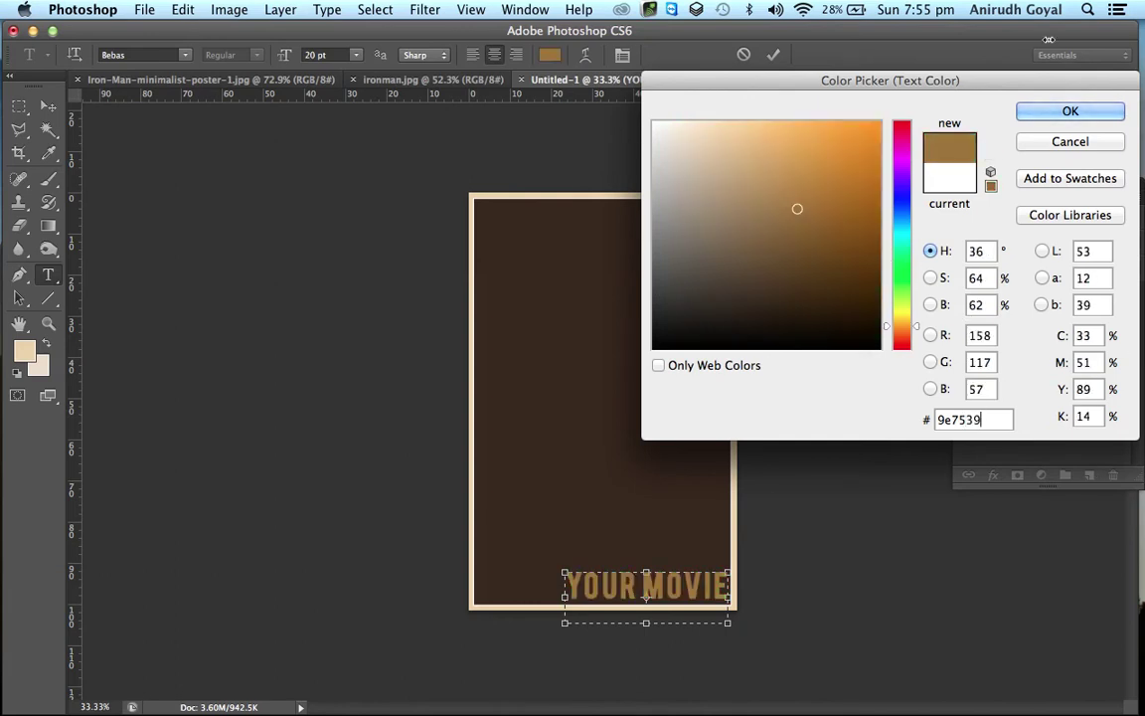
pyautogui.click(1060, 112)
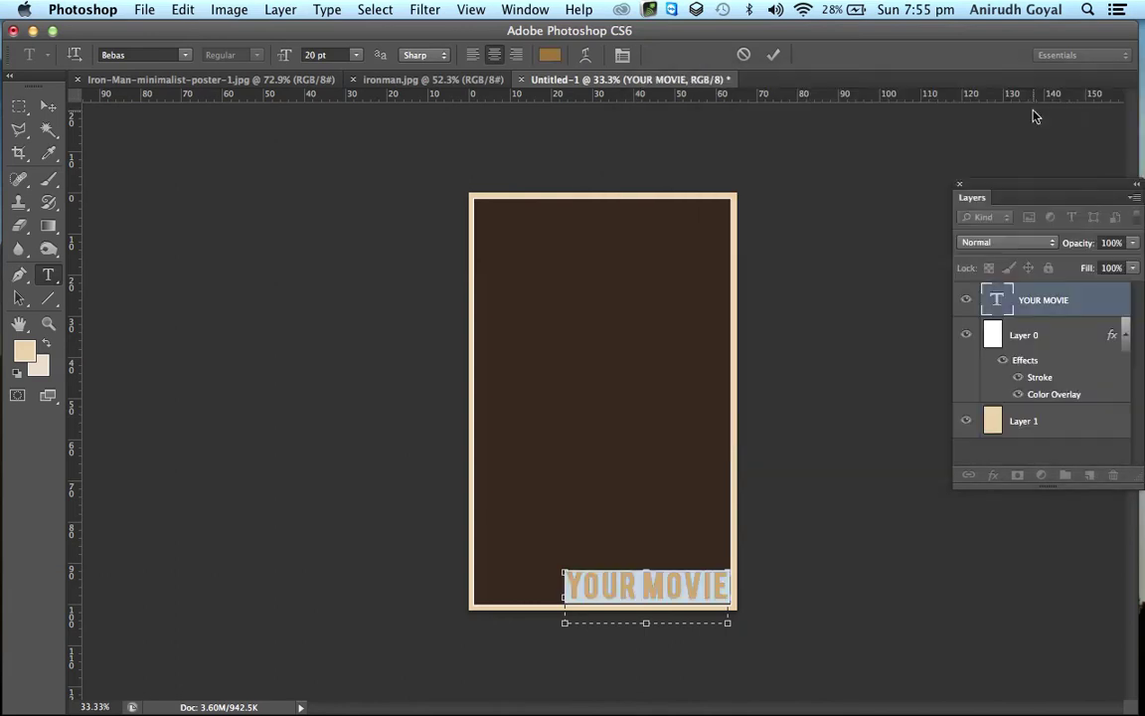
pyautogui.press('super+Return')
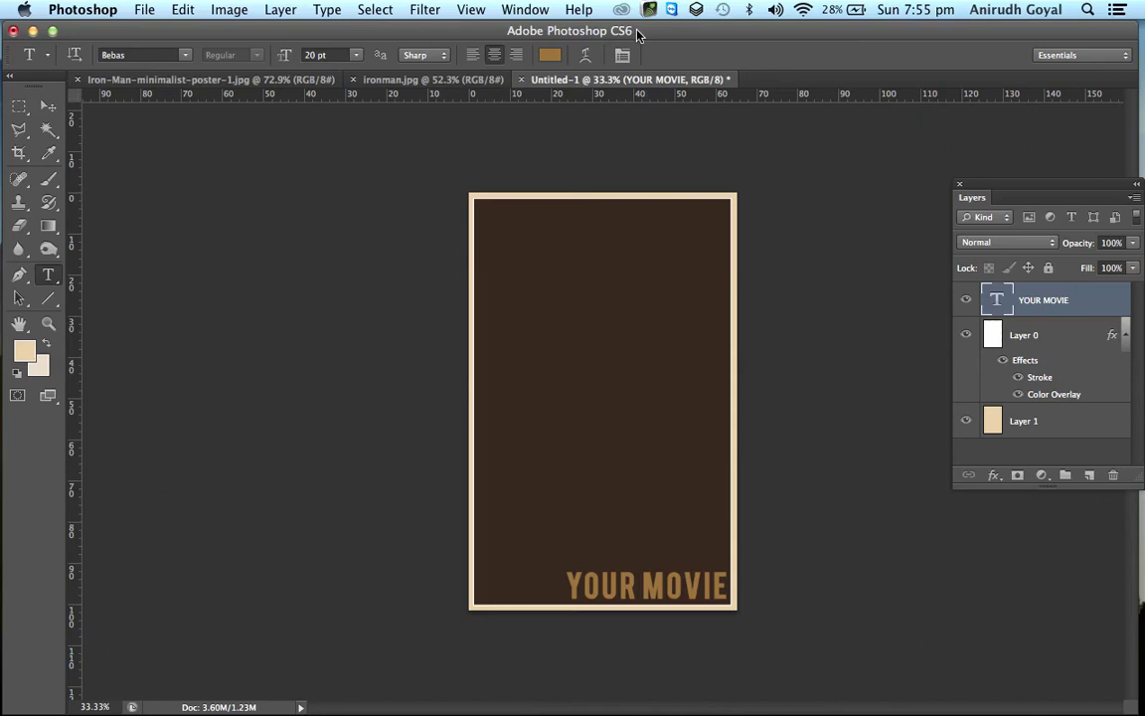
# Move the Photoshop window aside, hide the Layers panel, and select the Old-Paper-2 desktop file
pyautogui.moveTo(636, 34); pyautogui.dragTo(646, 34)
pyautogui.moveTo(646, 33); pyautogui.dragTo(599, 255)
pyautogui.click(959, 185)
pyautogui.moveTo(942, 265); pyautogui.dragTo(793, 48)
pyautogui.click(988, 279)
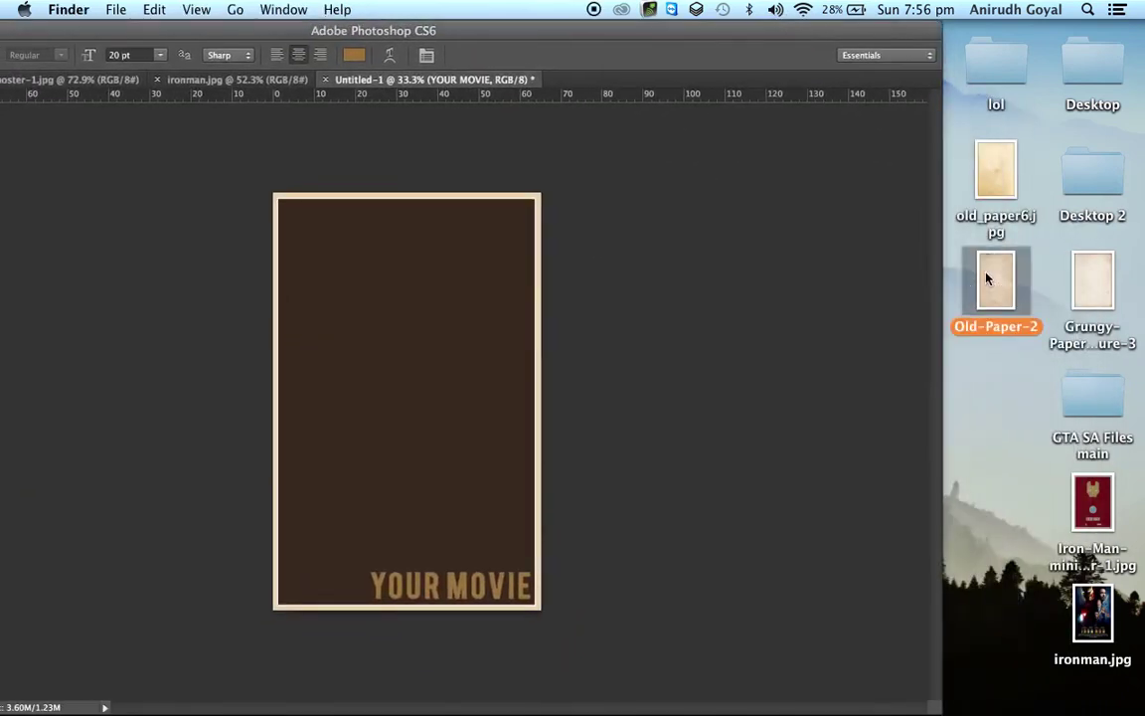
# Place Old-Paper-2 on the poster, scaled to about 126.6% to cover the page
pyautogui.moveTo(996, 277); pyautogui.dragTo(394, 299)
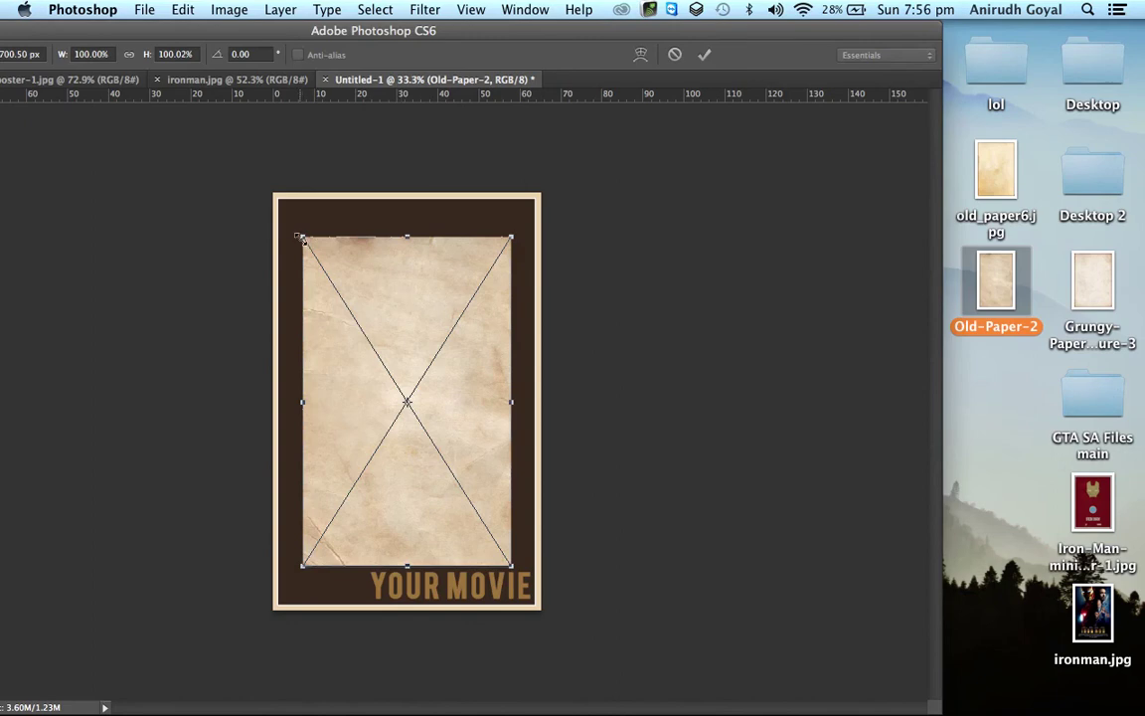
pyautogui.moveTo(301, 238); pyautogui.dragTo(277, 196)
pyautogui.moveTo(511, 565); pyautogui.dragTo(537, 606)
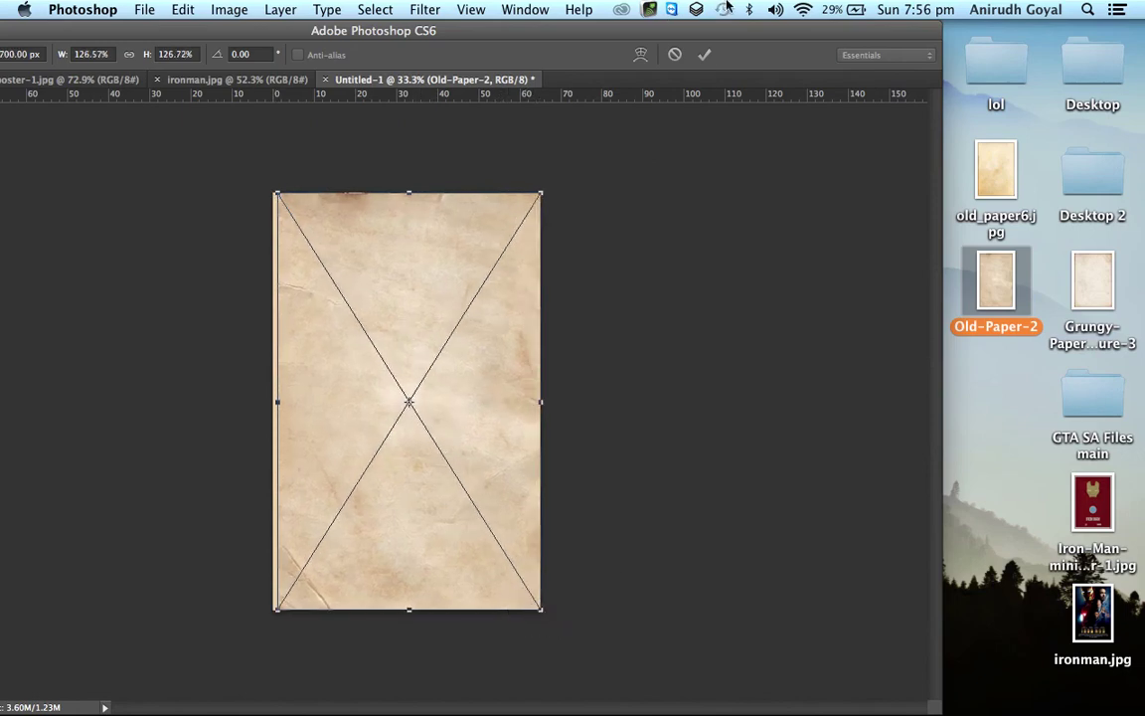
pyautogui.click(702, 54)
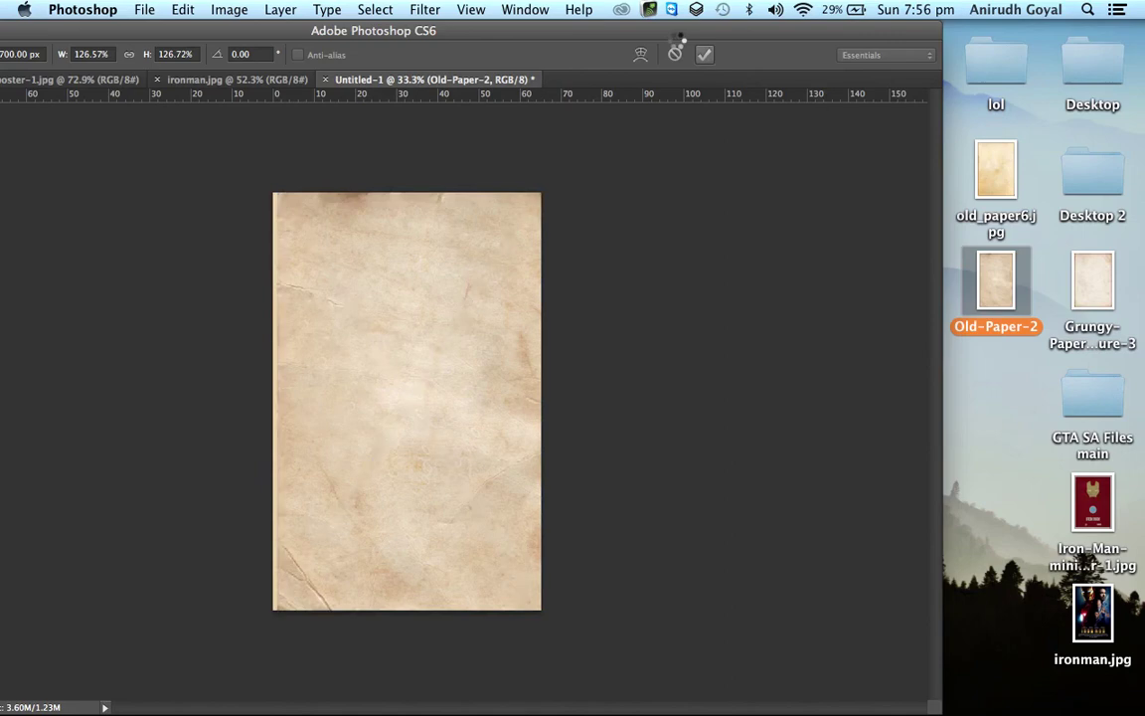
# Reopen the Layers panel and set the Old-Paper-2 layer's blend mode to Multiply
pyautogui.press('t')
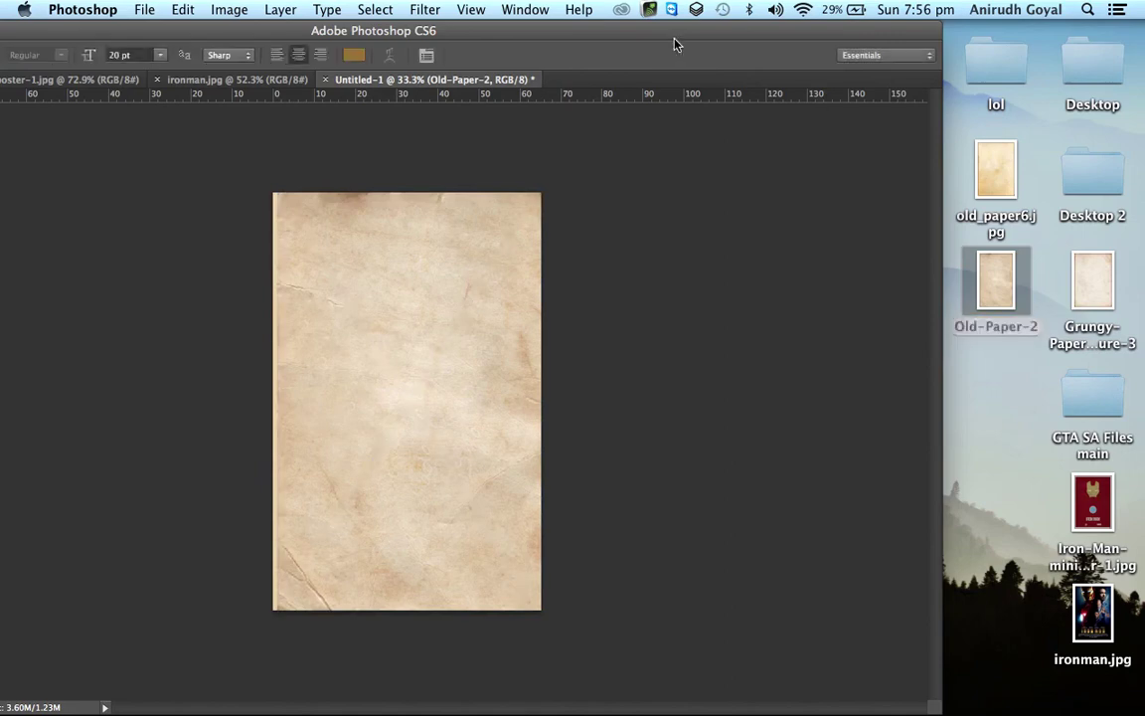
pyautogui.moveTo(661, 36); pyautogui.dragTo(824, 29)
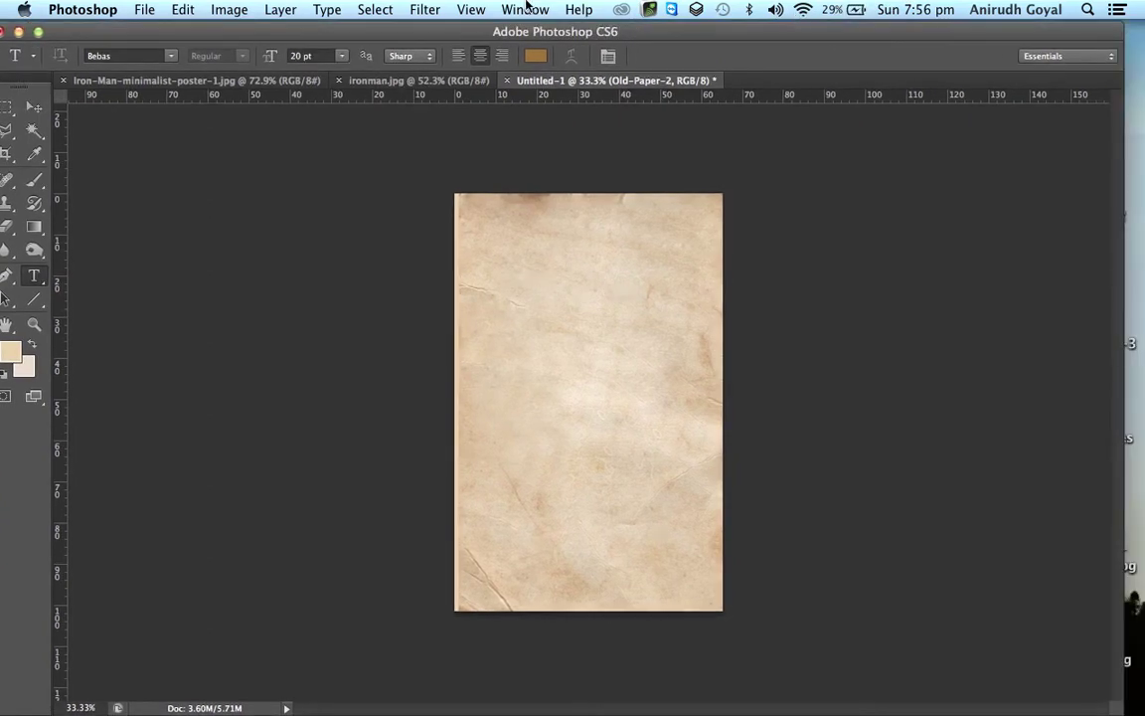
pyautogui.click(524, 9)
pyautogui.click(585, 340)
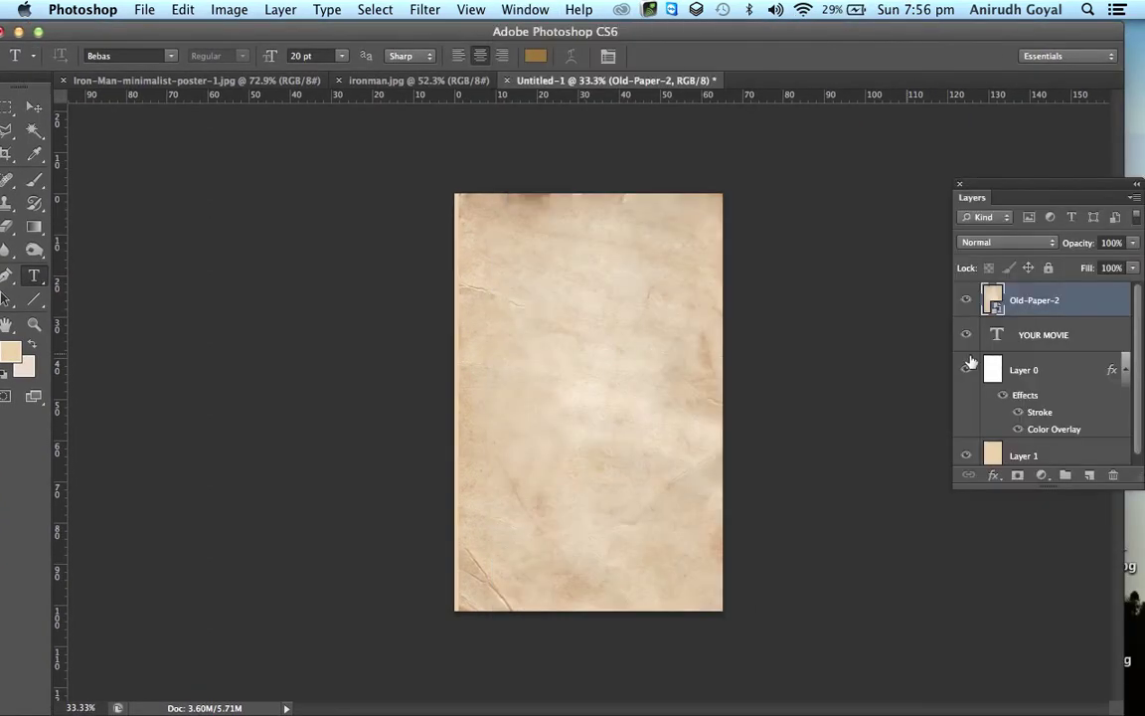
pyautogui.click(1030, 241)
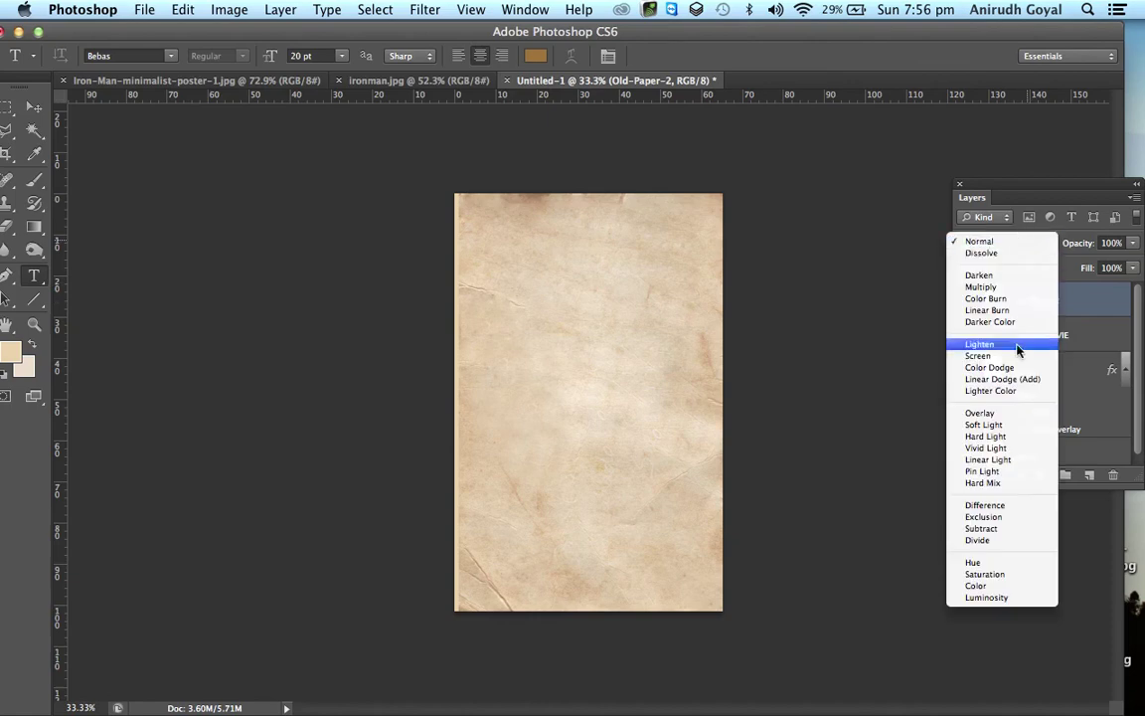
pyautogui.click(1004, 287)
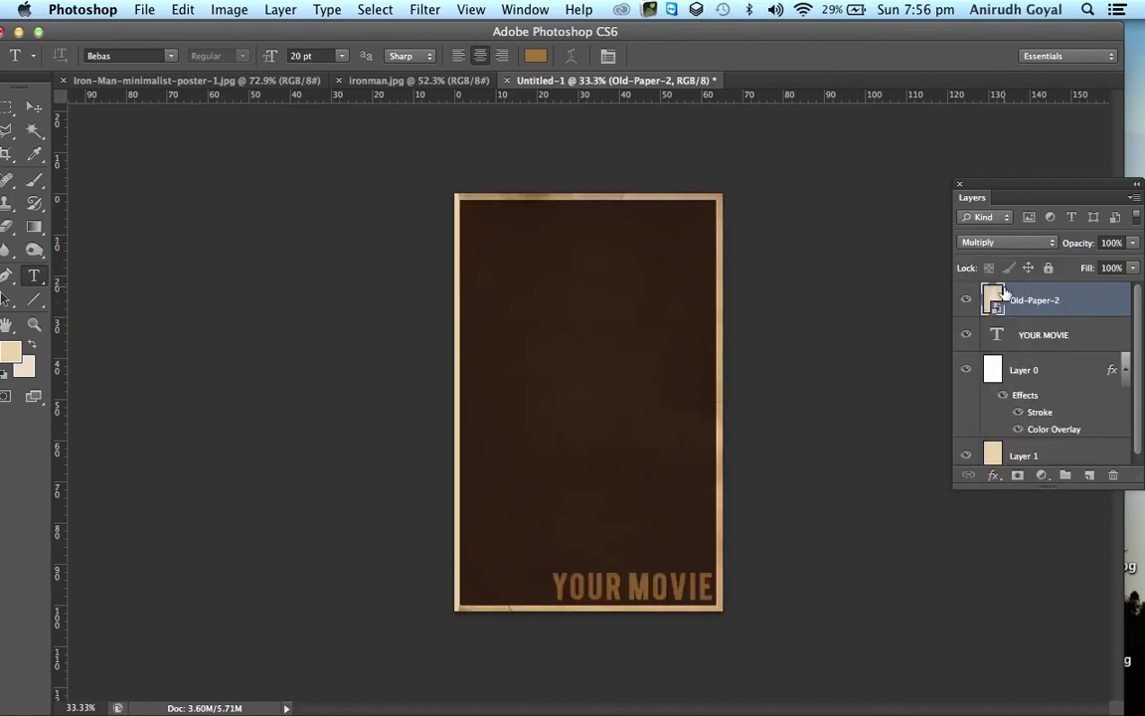
# Zoom to 100% to inspect the paper grain, then zoom back out to the whole poster
pyautogui.press('super+equal')
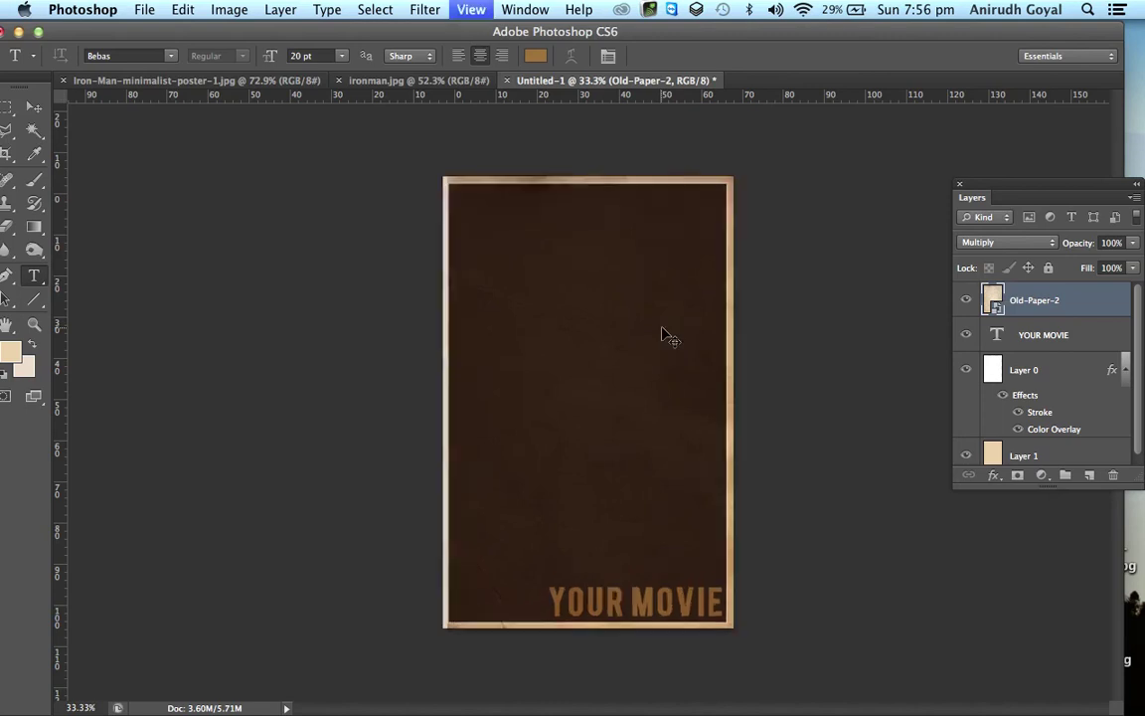
pyautogui.press('super+equal')
pyautogui.press('super+equal')
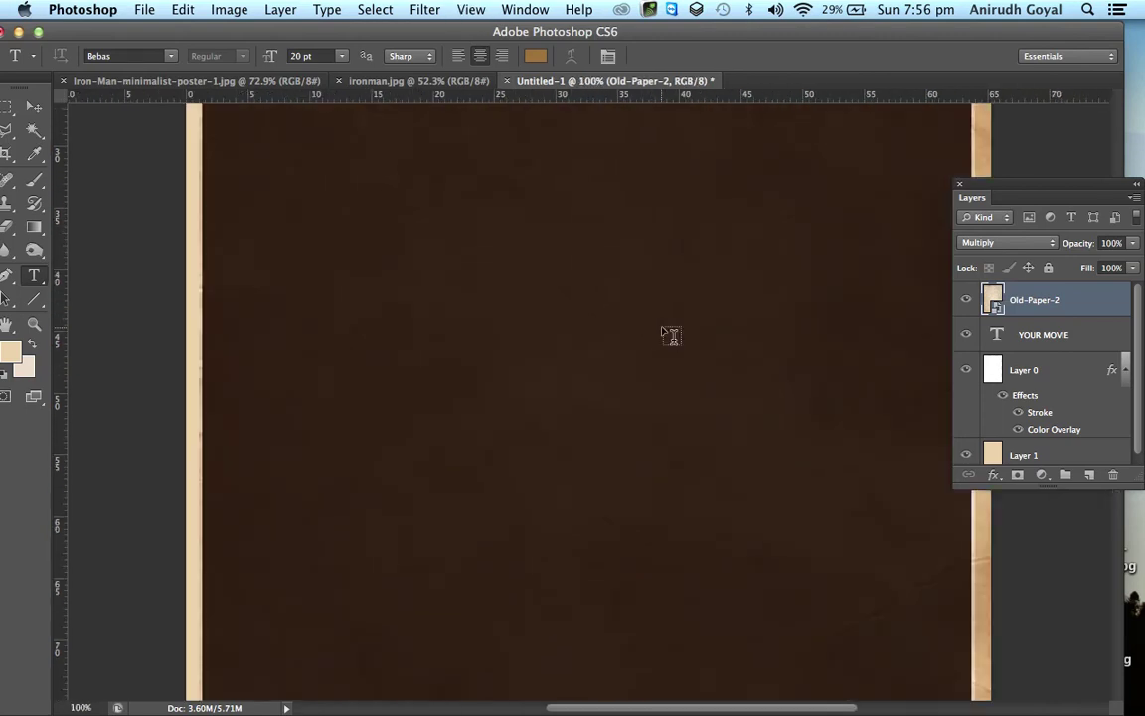
pyautogui.scroll(-15, 661, 333)
pyautogui.scroll(8, 670, 335)
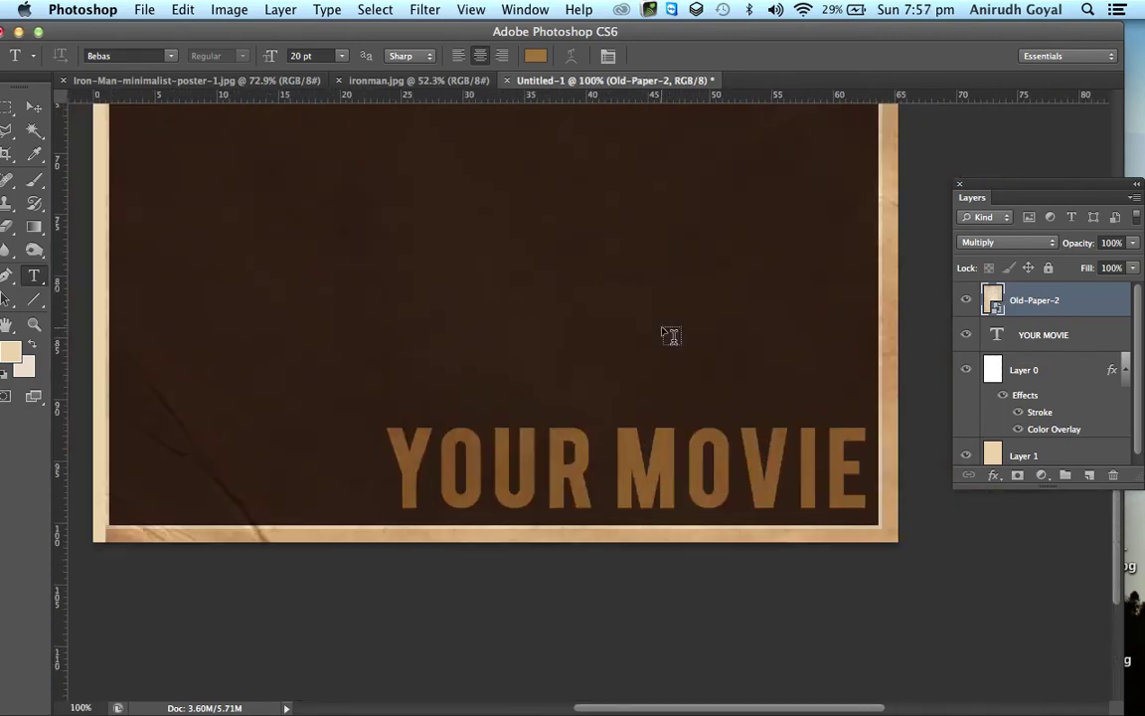
pyautogui.scroll(6, 671, 335)
pyautogui.hscroll(5, 671, 335)
pyautogui.hscroll(-4, 671, 335)
pyautogui.press('super+minus')
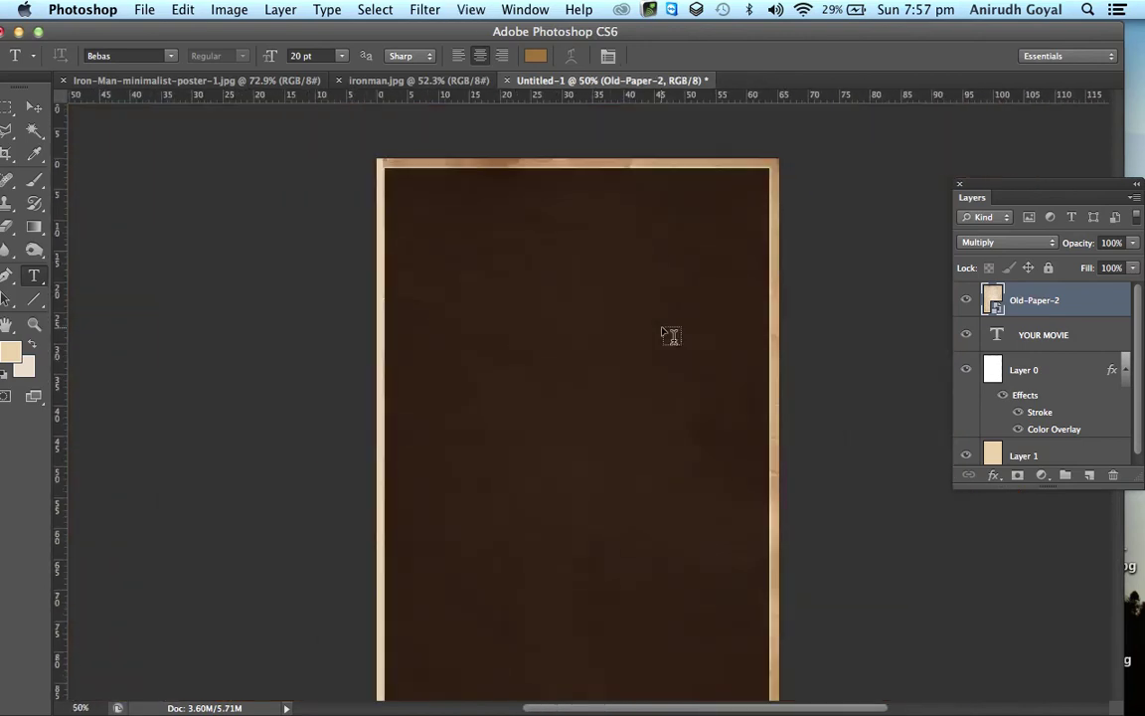
pyautogui.press('super+minus')
# Create an empty text layer, Layer 2, on the poster and end editing without typing
pyautogui.click(661, 327)
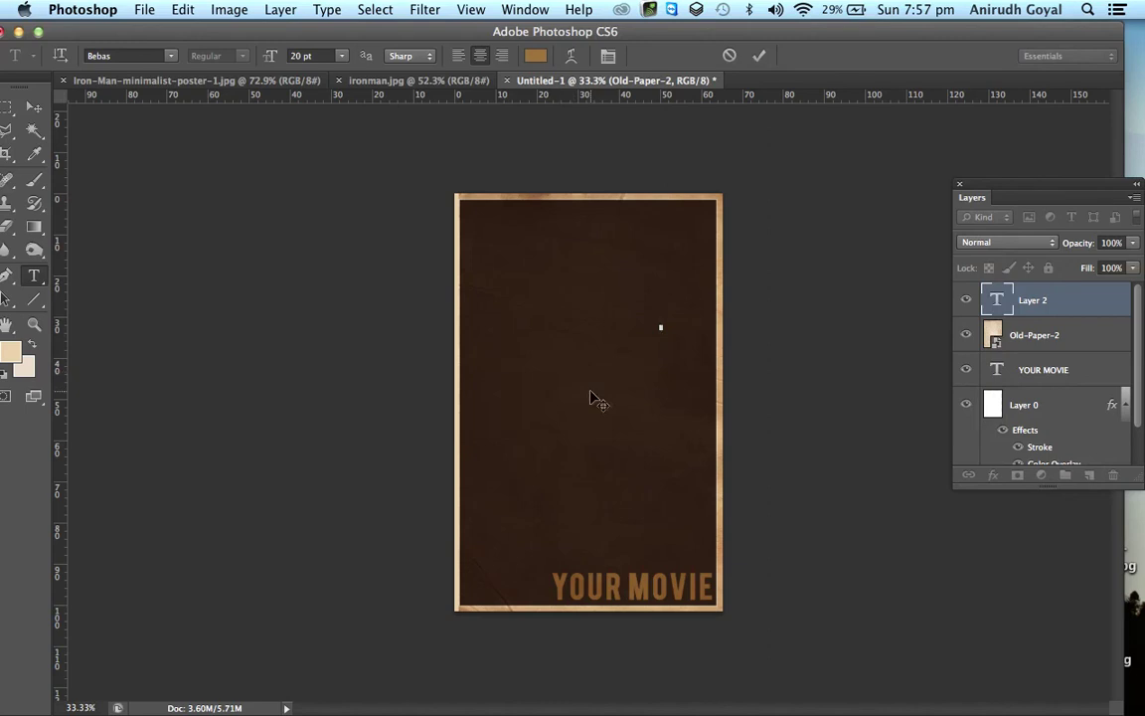
pyautogui.press('Escape')
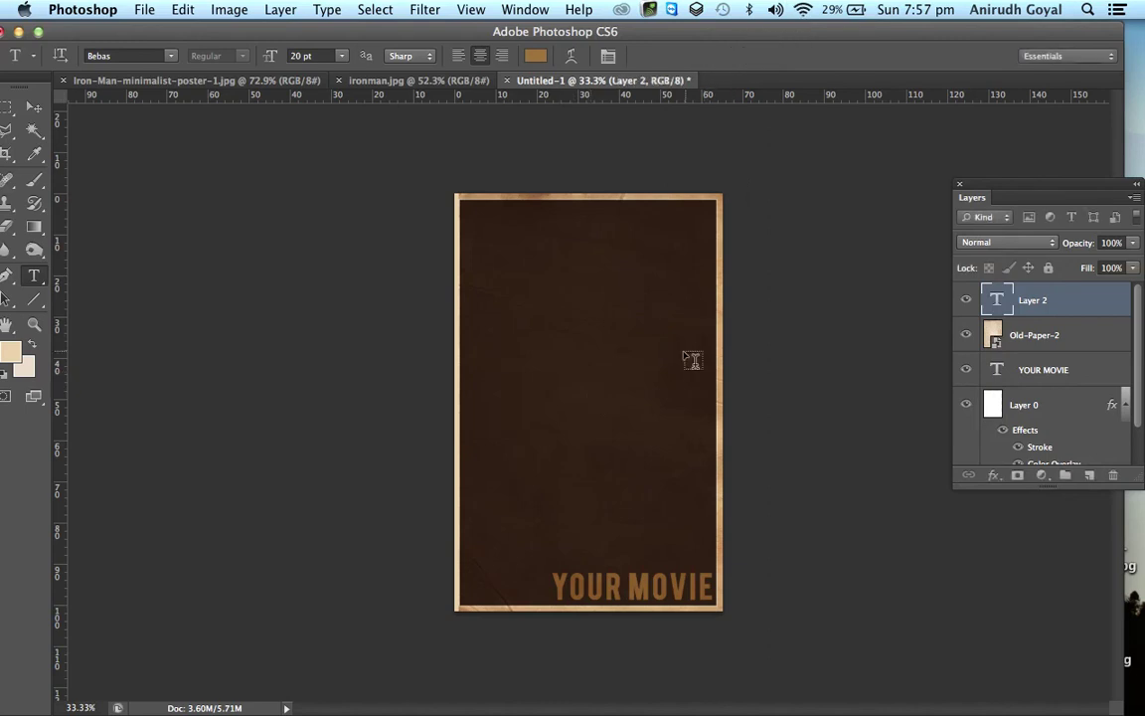